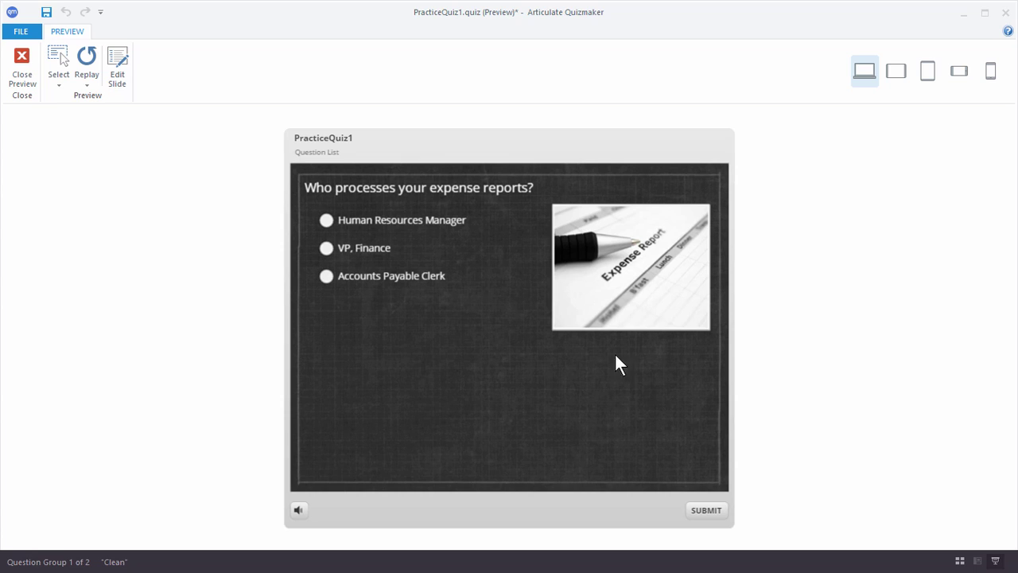
Step: Answer the first previewed question with Accounts Payable Clerk, submit it and continue to the next question
{"action": "left_click", "coordinate": [328, 278]}
{"action": "left_click", "coordinate": [706, 510]}
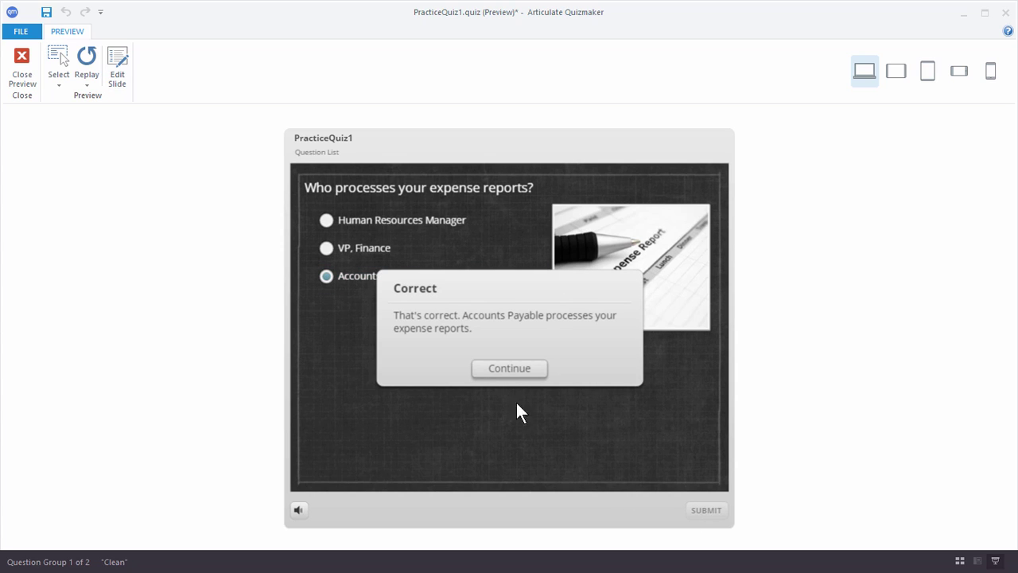
{"action": "left_click", "coordinate": [510, 371]}
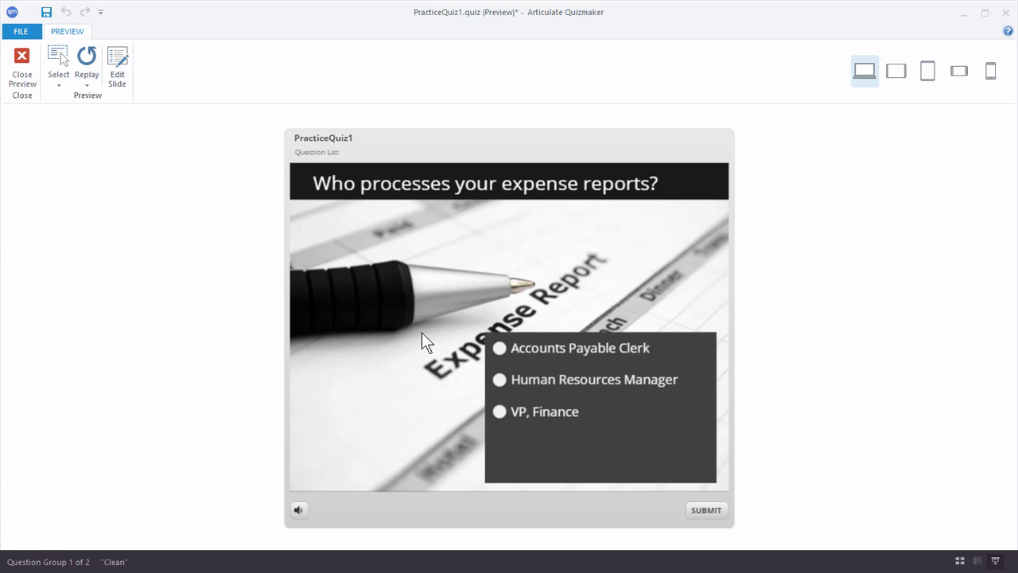
Step: Submit Human Resources Manager as the answer to the second previewed question, then close the quiz preview
{"action": "left_click", "coordinate": [509, 386]}
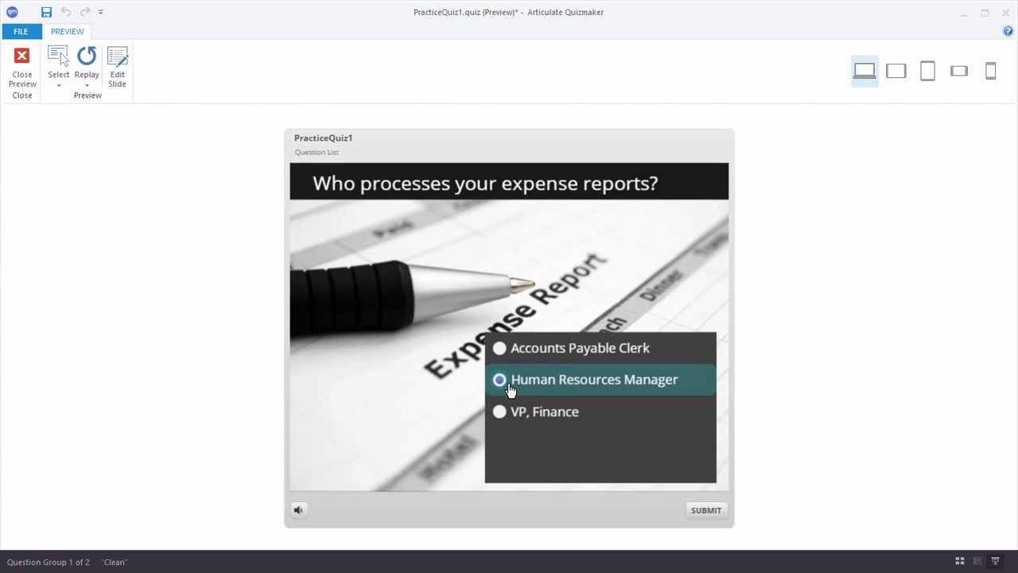
{"action": "left_click", "coordinate": [704, 513]}
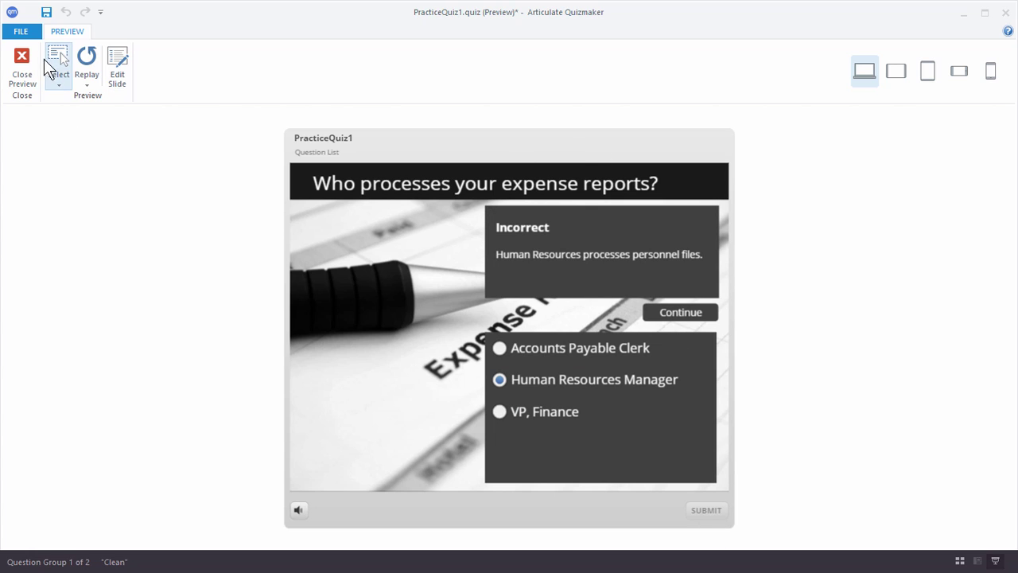
{"action": "left_click", "coordinate": [24, 67]}
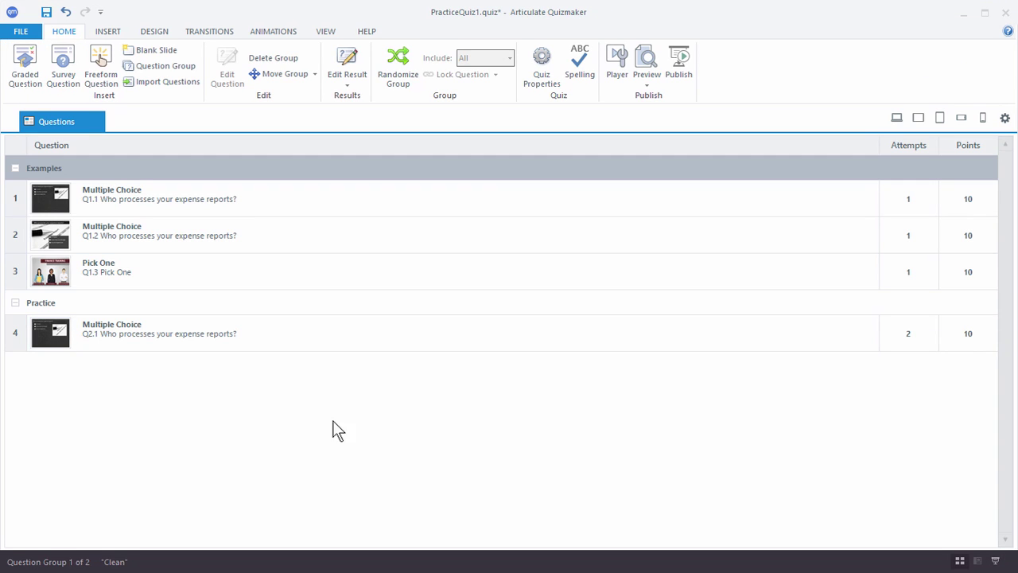
{"action": "left_click", "coordinate": [233, 338]}
{"action": "right_click", "coordinate": [261, 335]}
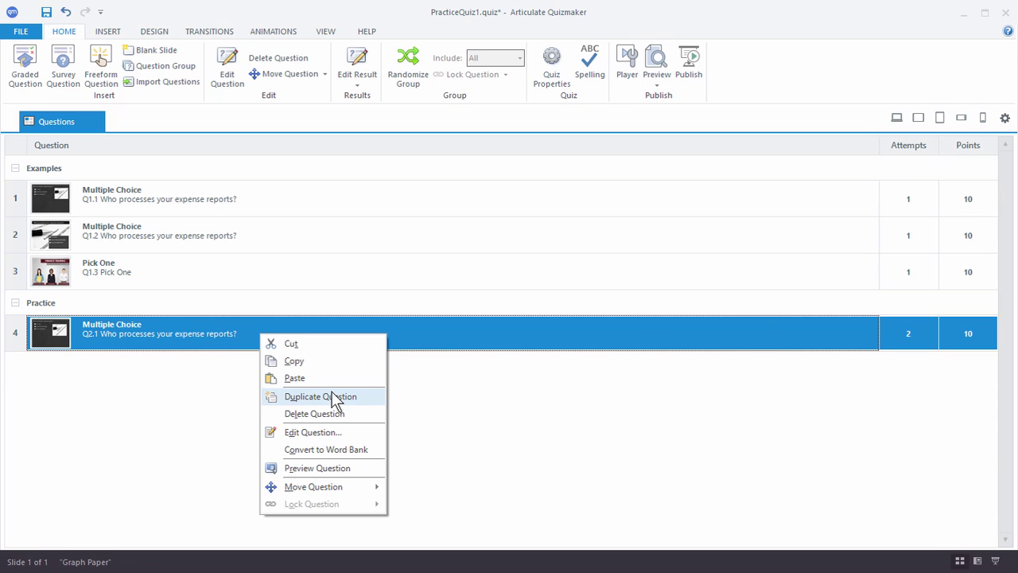
{"action": "left_click", "coordinate": [409, 429]}
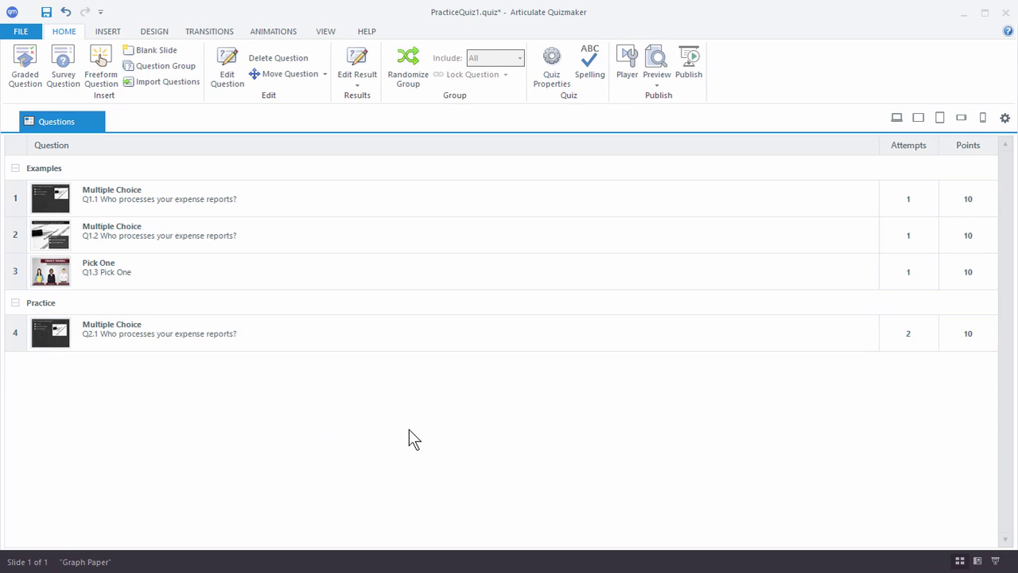
Step: Insert a new built-in Multiple Choice graded question into the quiz
{"action": "left_click", "coordinate": [26, 65]}
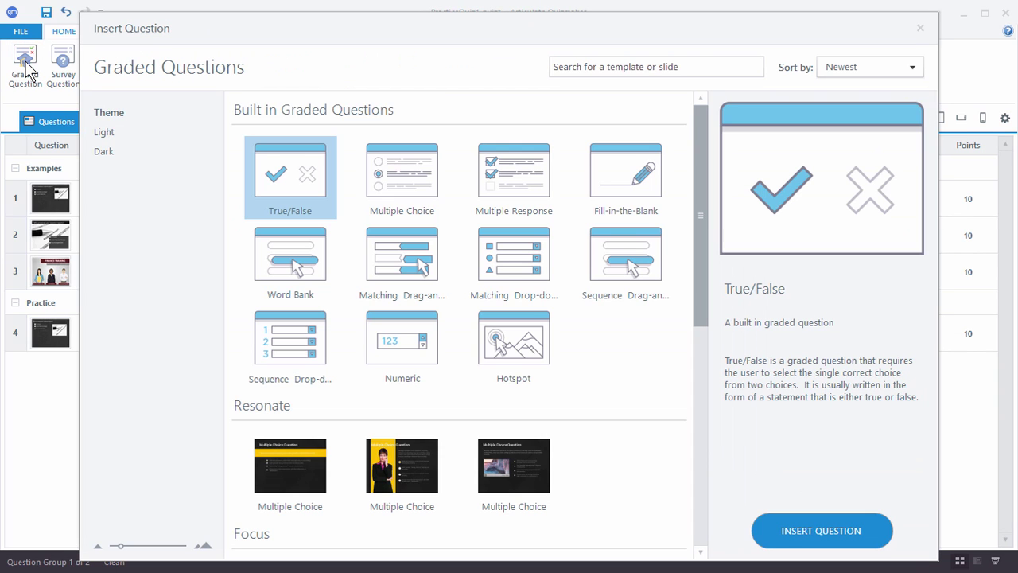
{"action": "left_click", "coordinate": [395, 182]}
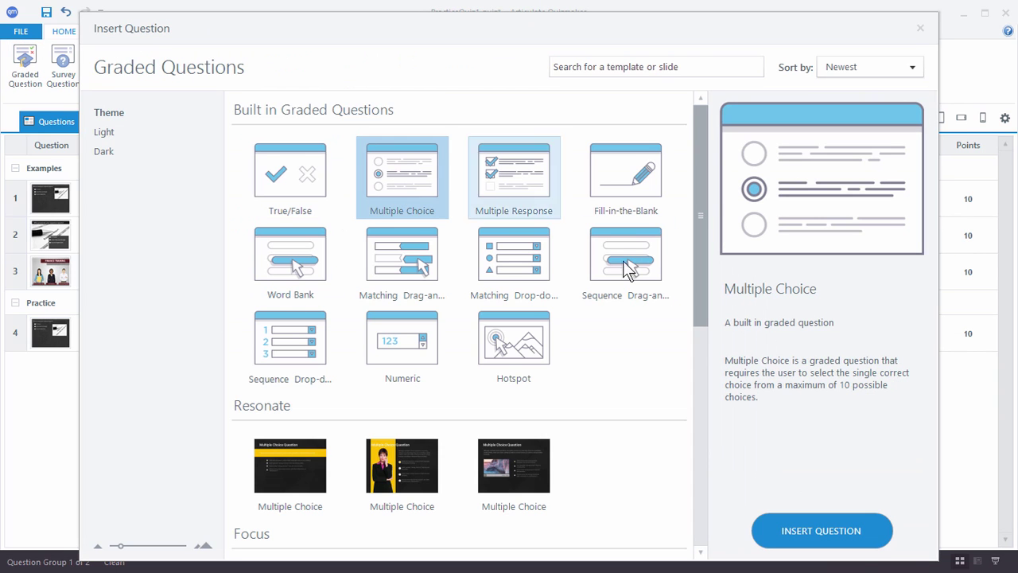
{"action": "left_click", "coordinate": [822, 534]}
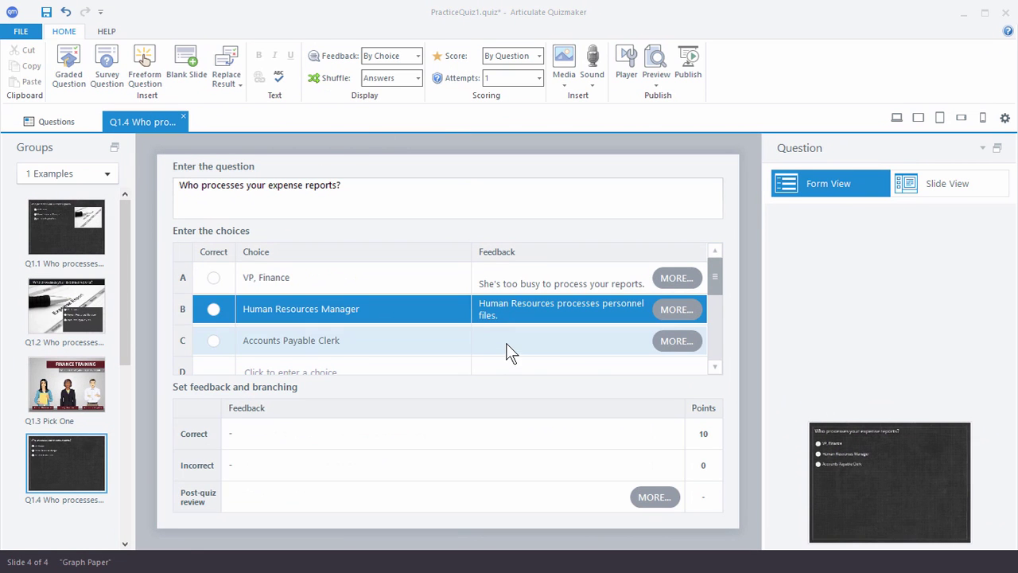
Step: Give the Accounts Payable Clerk choice the feedback "That's correct. Accounts Payable processes your expense reports." and mark it as correct
{"action": "left_click", "coordinate": [506, 343]}
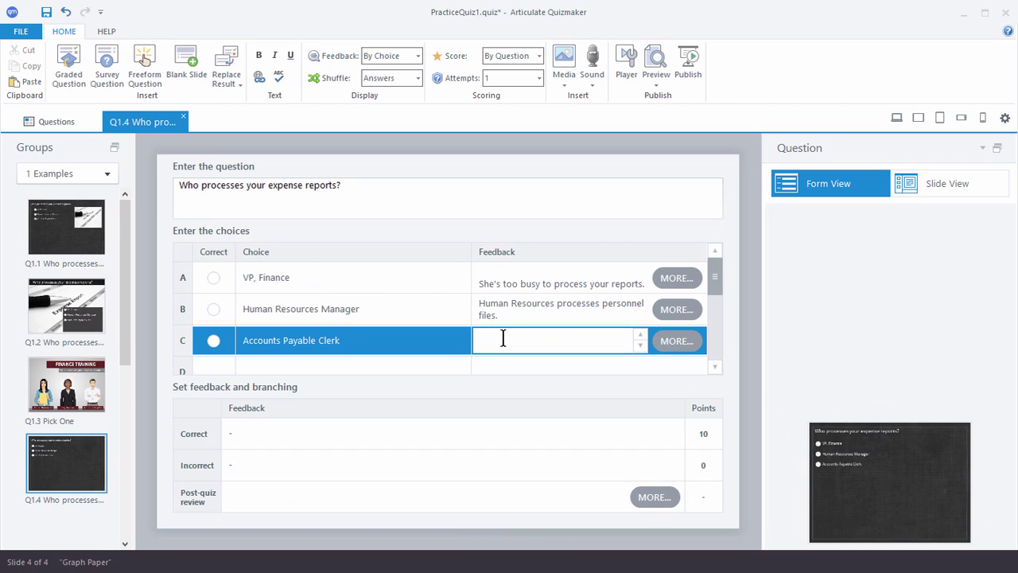
{"action": "type", "text": "That's correct. Accounts Payable processes your expense reports."}
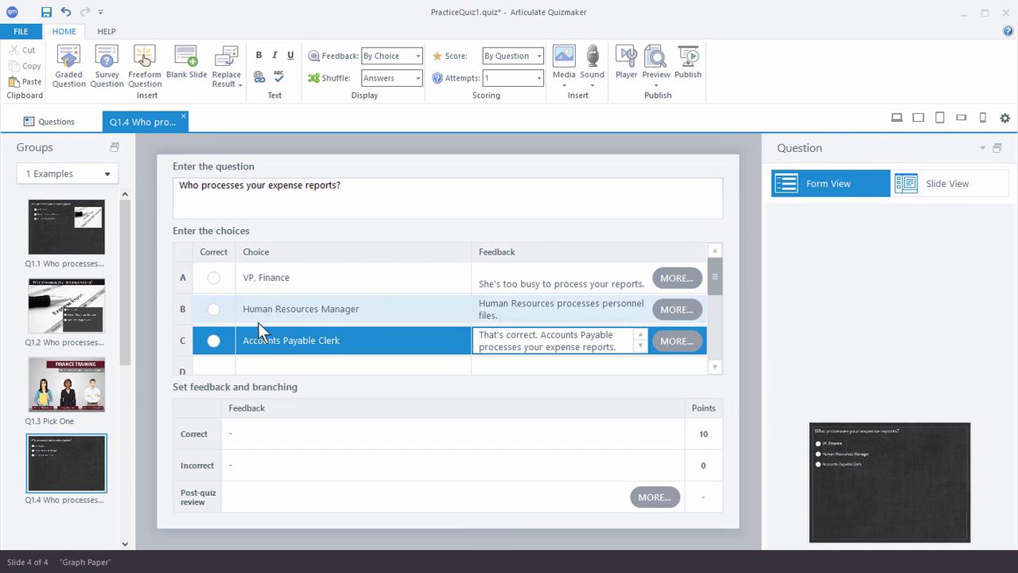
{"action": "left_click", "coordinate": [212, 343]}
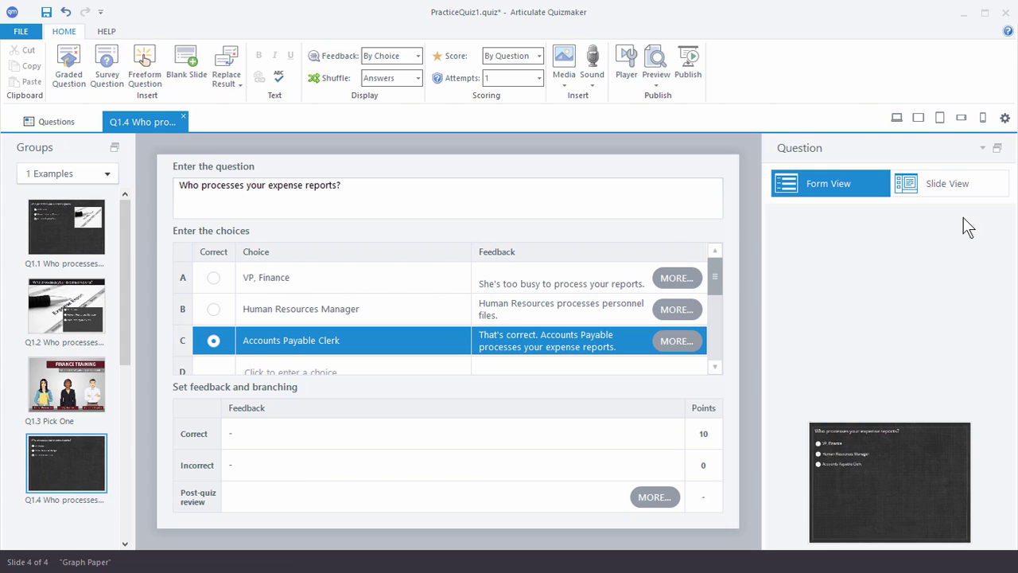
Step: Show the new question in Slide View and insert the picture expense-report.jpg on the slide
{"action": "left_click", "coordinate": [951, 191]}
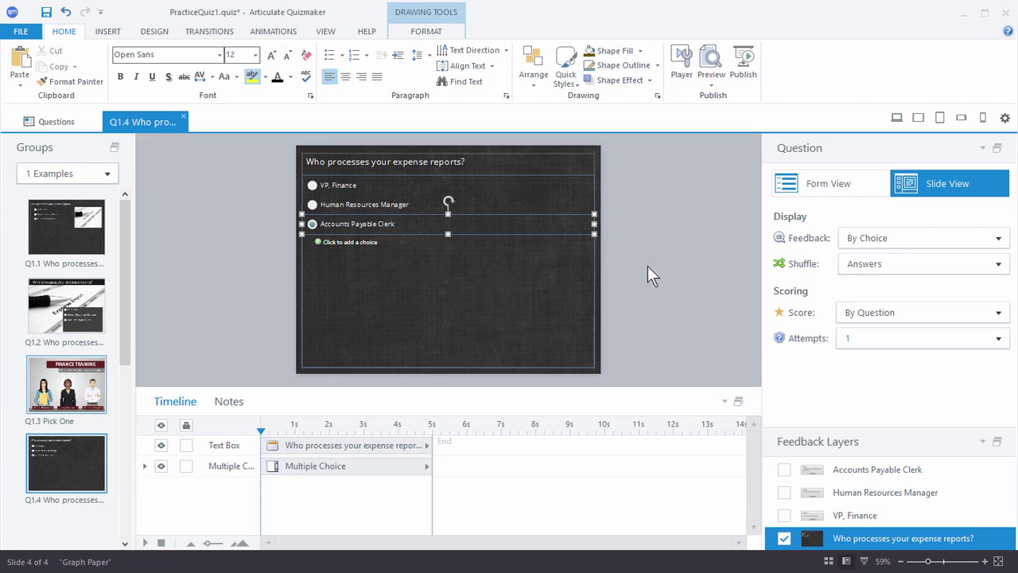
{"action": "left_click", "coordinate": [639, 332]}
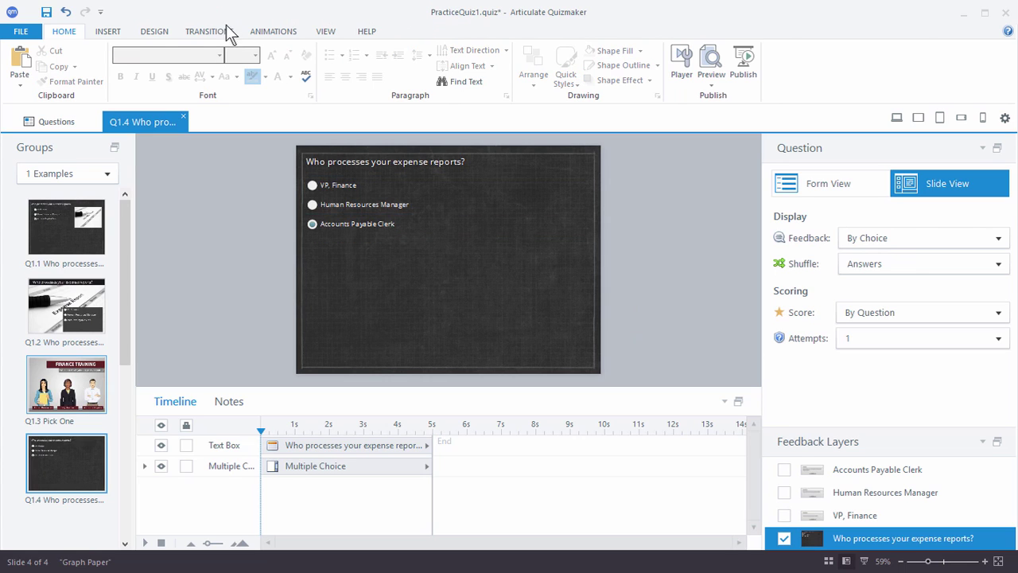
{"action": "left_click", "coordinate": [108, 32]}
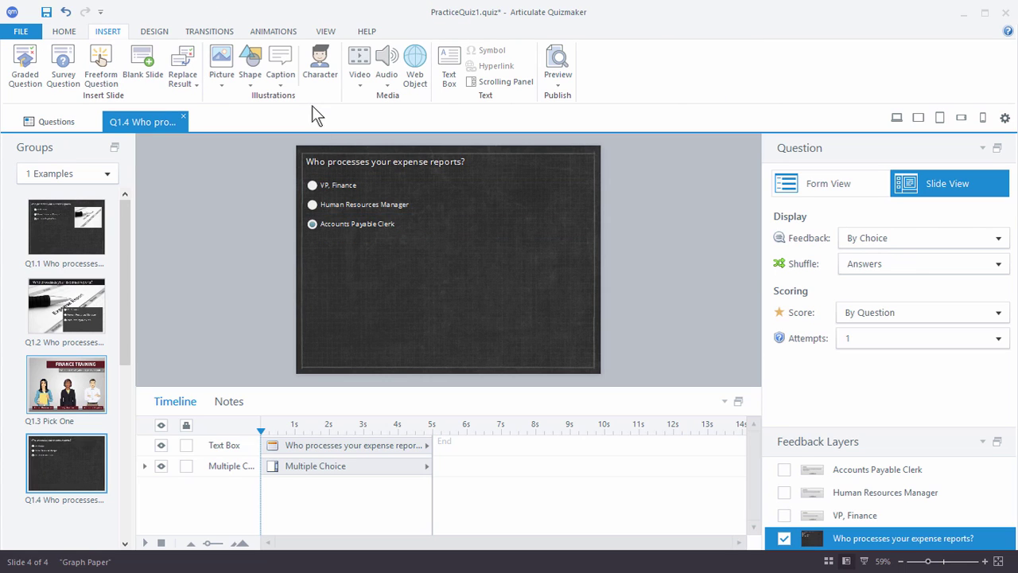
{"action": "left_click", "coordinate": [221, 62]}
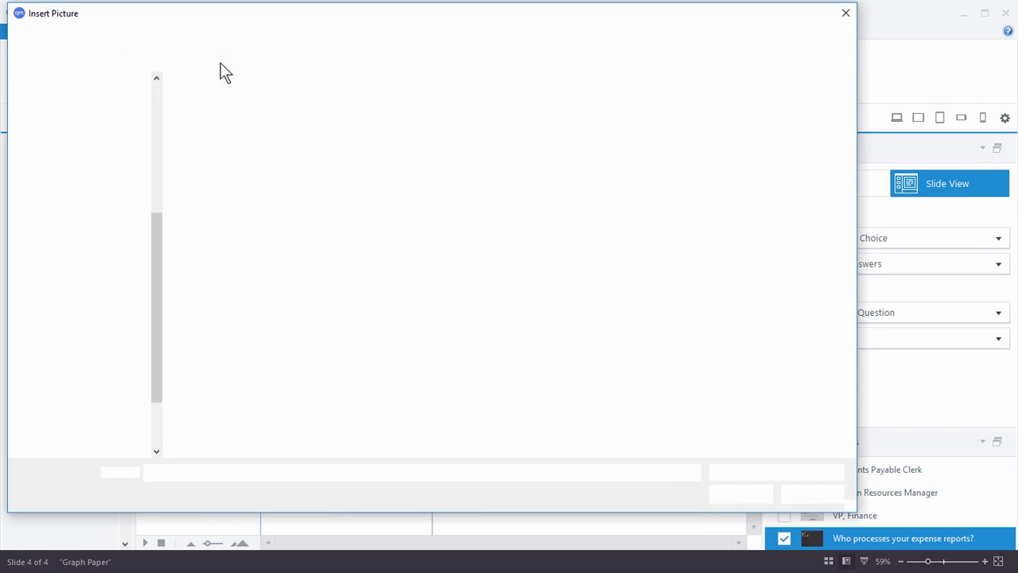
{"action": "left_click", "coordinate": [301, 113]}
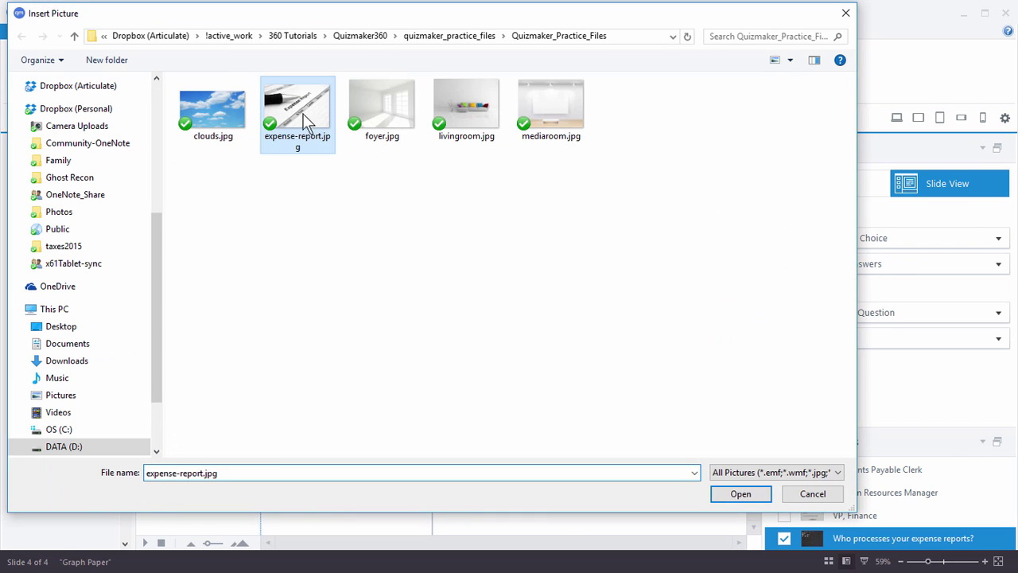
{"action": "left_click", "coordinate": [728, 494]}
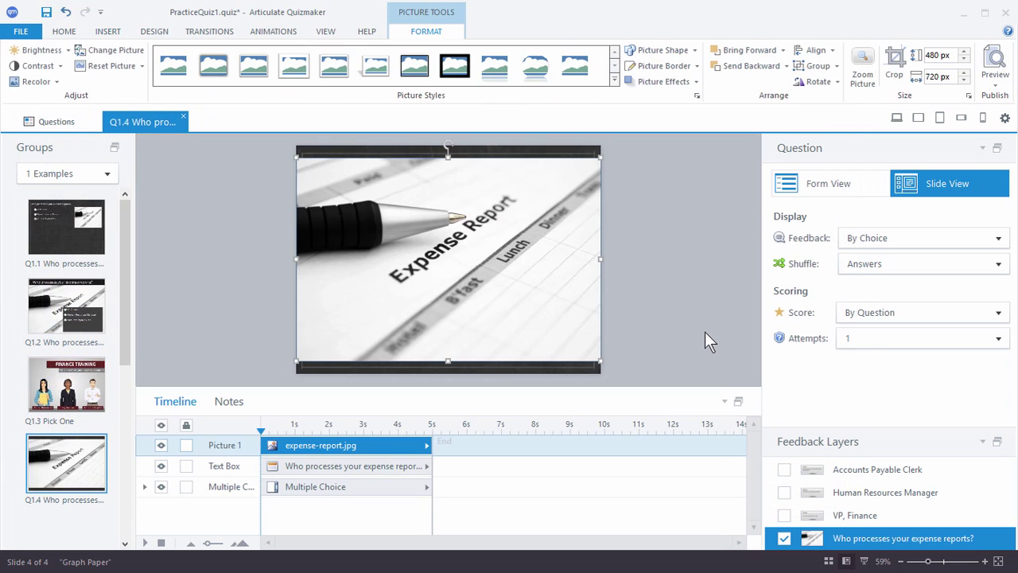
Step: Nudge the expense report picture down to the slide's lower edge, uncovering the question title
{"action": "key", "text": "Down"}
{"action": "key", "text": "Down"}
{"action": "key", "text": "Down"}
{"action": "key", "text": "Down"}
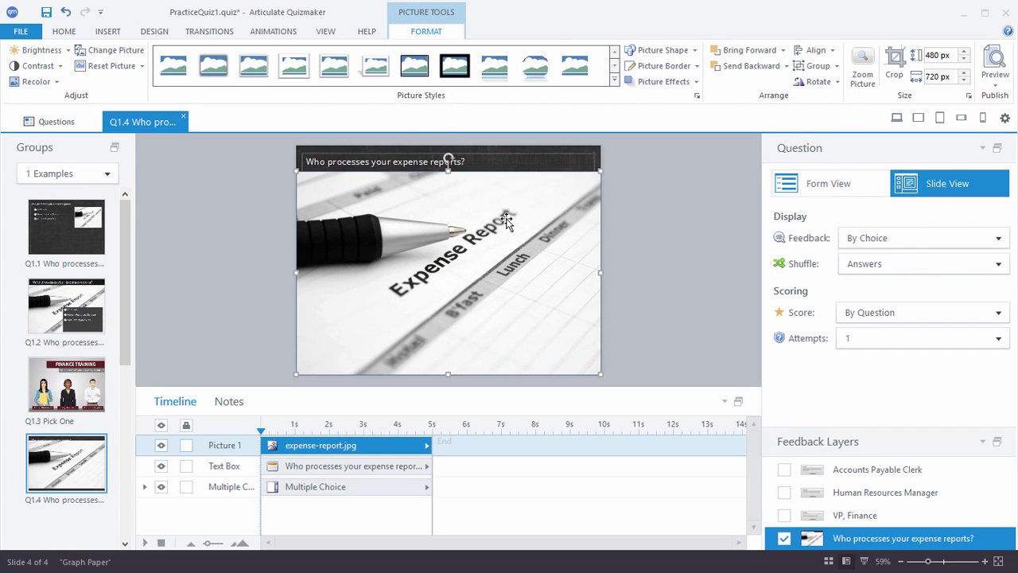
{"action": "left_click", "coordinate": [663, 285]}
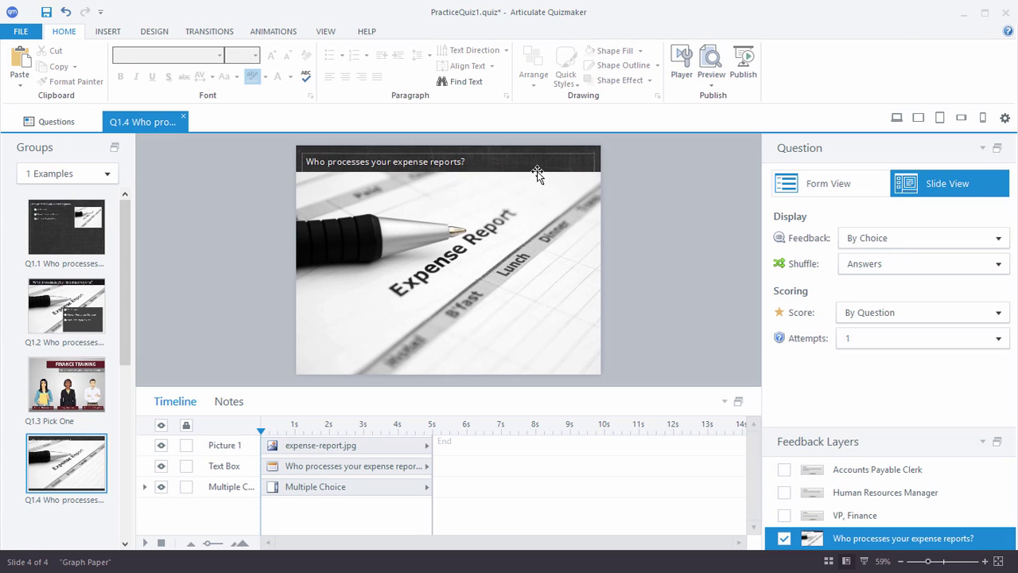
Step: Format the slide background as a solid fill, using the eyedropper to sample the black of the pen in the picture
{"action": "right_click", "coordinate": [641, 169]}
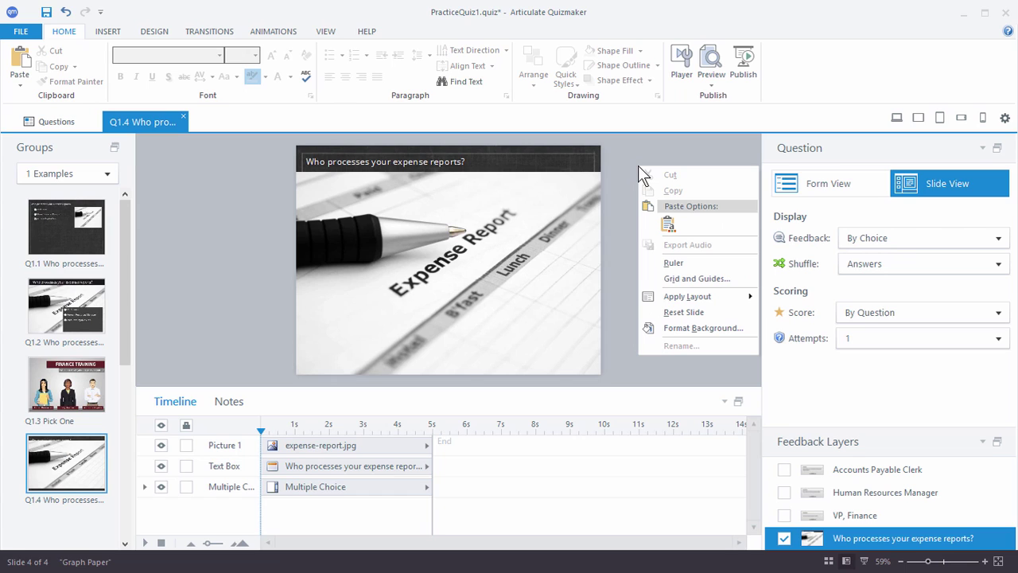
{"action": "left_click", "coordinate": [686, 329]}
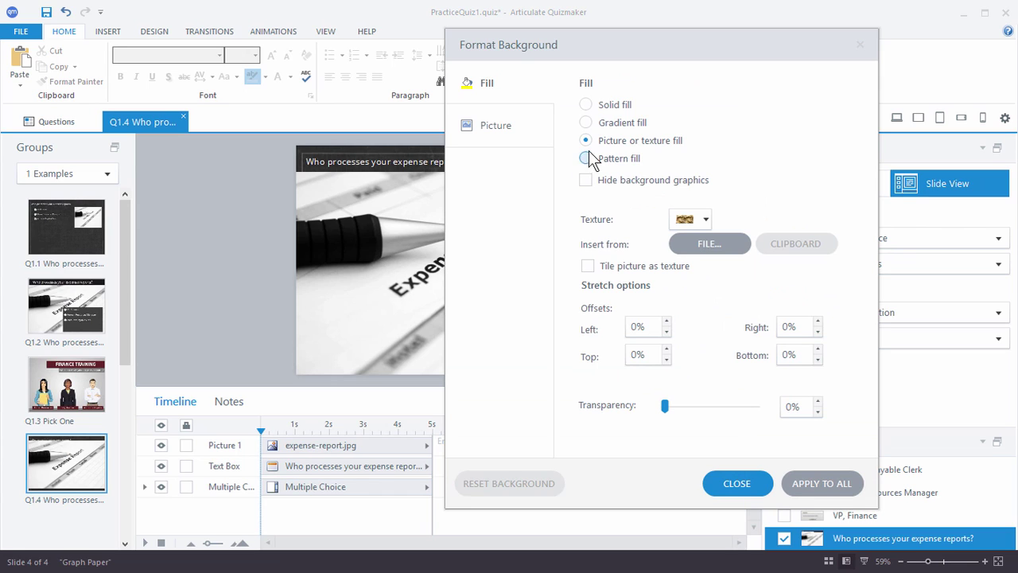
{"action": "left_click", "coordinate": [587, 104]}
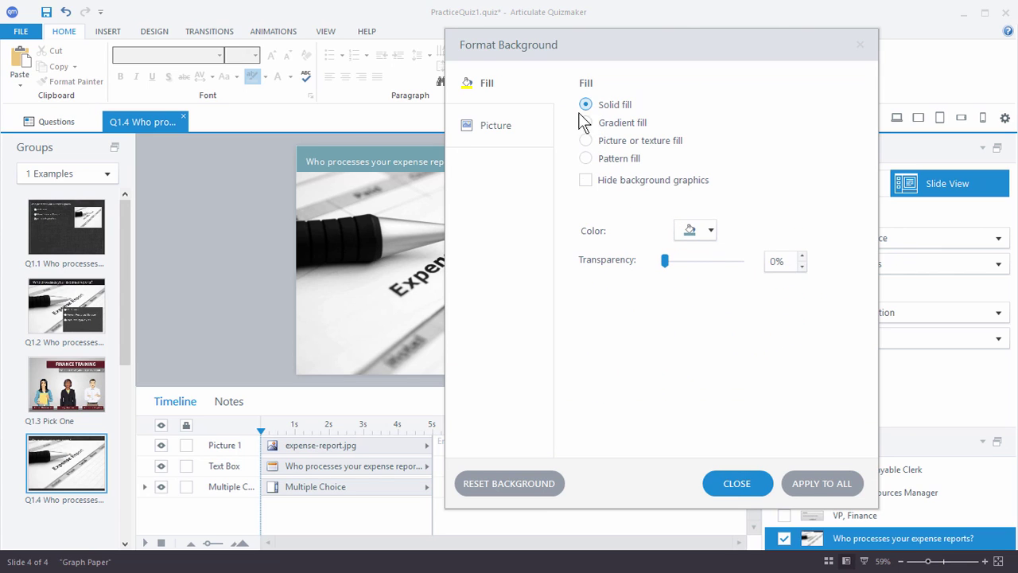
{"action": "left_click", "coordinate": [711, 230]}
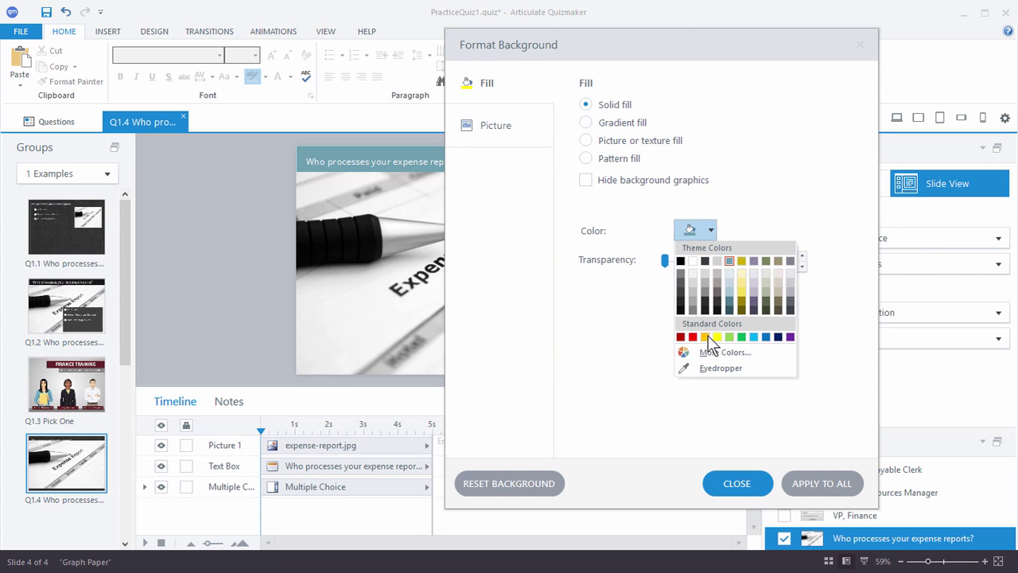
{"action": "left_click", "coordinate": [721, 368]}
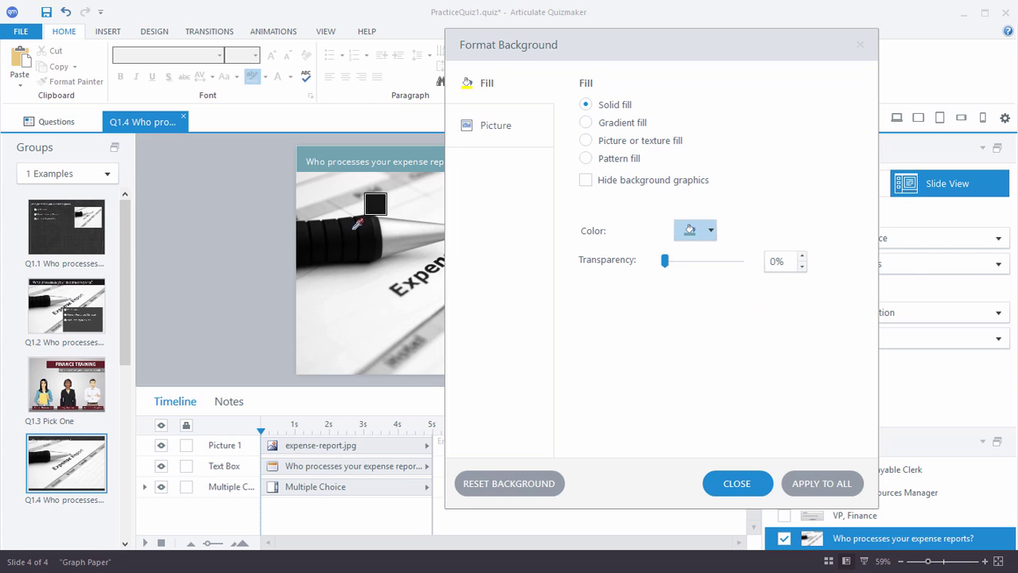
{"action": "left_click", "coordinate": [311, 226]}
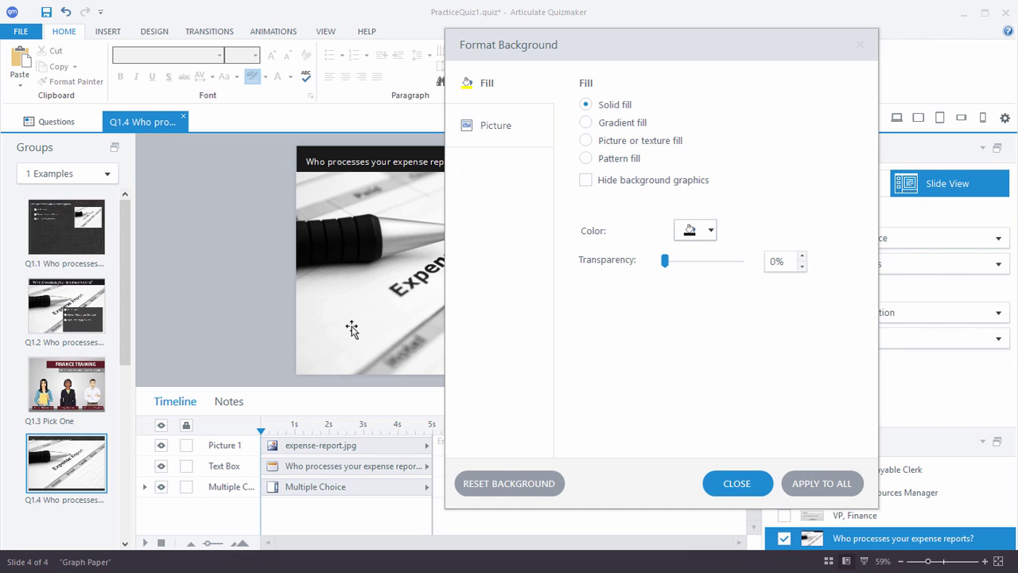
{"action": "left_click", "coordinate": [730, 481]}
Step: Increase the question title's font size to 20 and nudge the title up slightly within the black band
{"action": "left_click", "coordinate": [410, 159]}
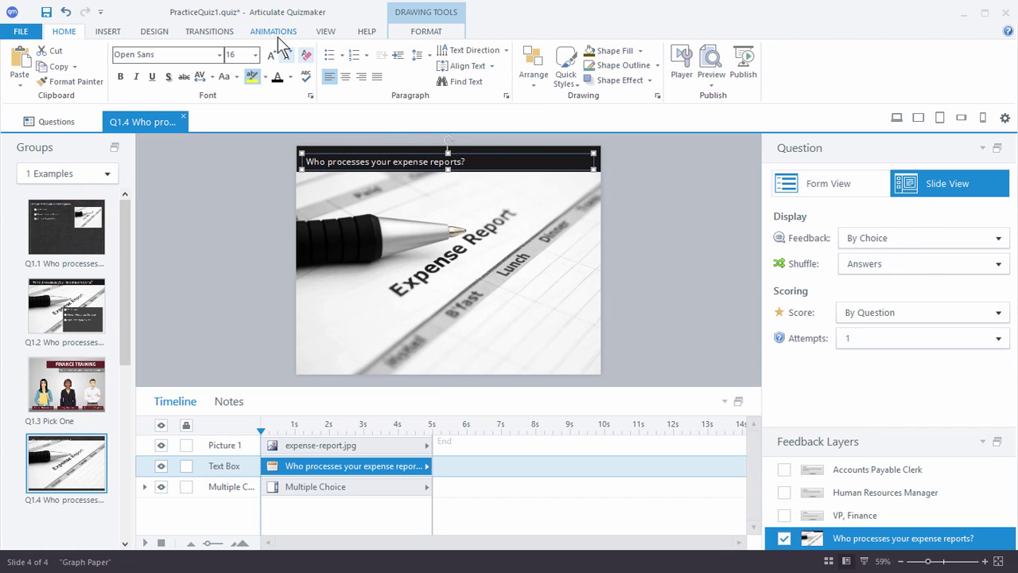
{"action": "left_click", "coordinate": [271, 56]}
{"action": "left_click", "coordinate": [271, 56]}
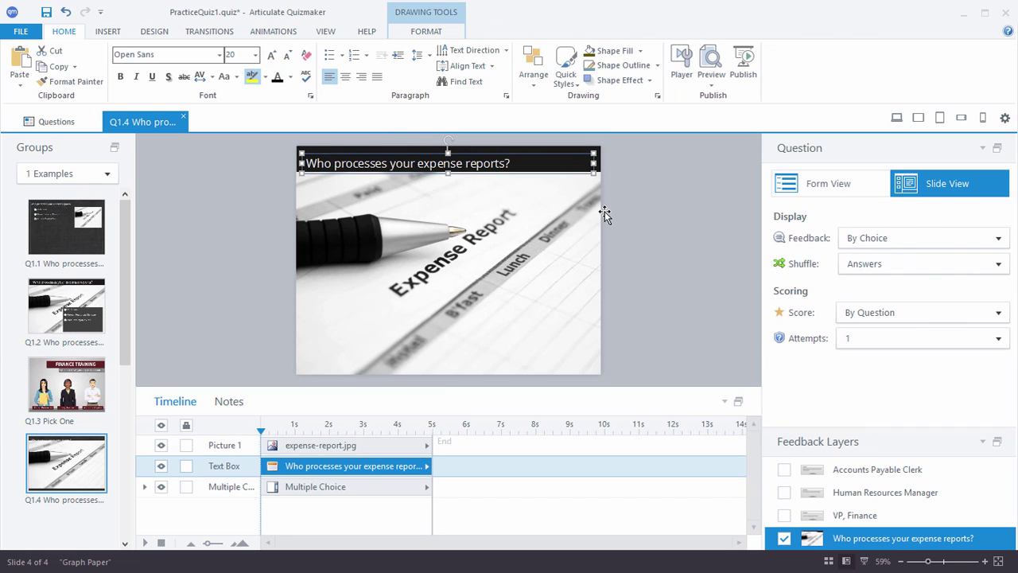
{"action": "left_click", "coordinate": [651, 239]}
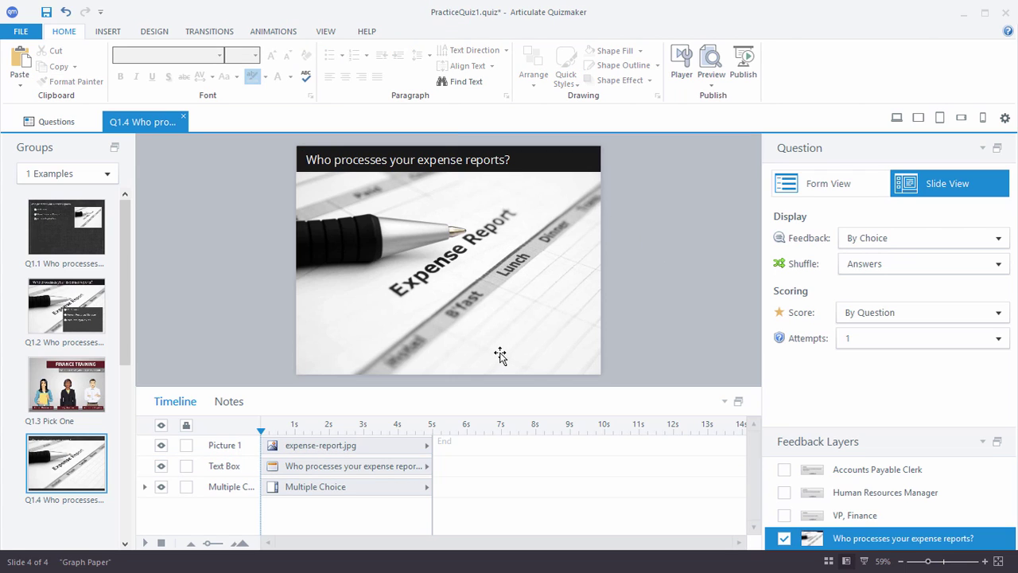
Step: Send the expense report picture to the back, behind the question title and the answer choices
{"action": "left_click", "coordinate": [339, 446]}
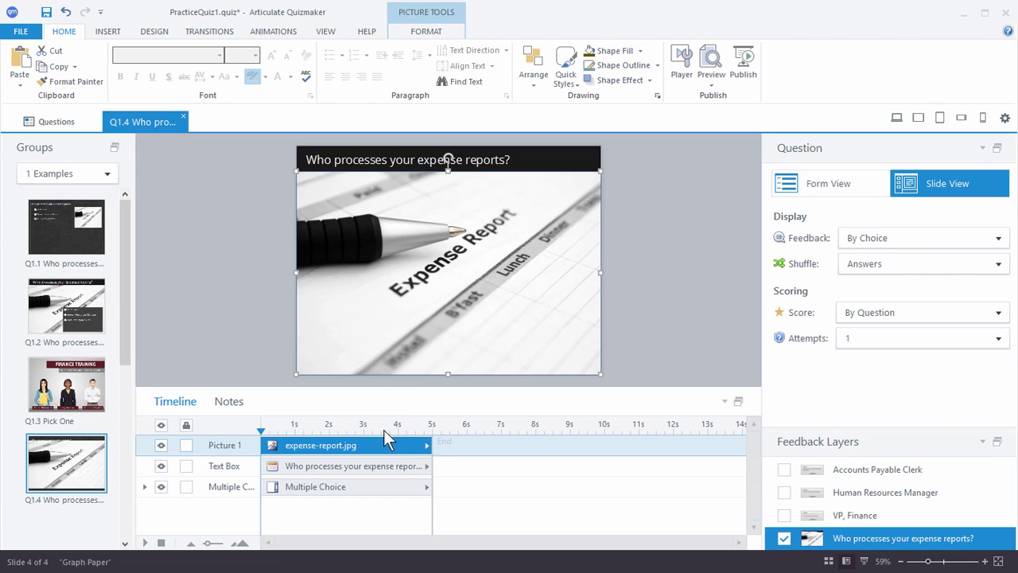
{"action": "mouse_move", "coordinate": [383, 442]}
{"action": "left_mouse_down"}
{"action": "mouse_move", "coordinate": [369, 487]}
{"action": "mouse_move", "coordinate": [370, 444]}
{"action": "left_mouse_up"}
{"action": "right_click", "coordinate": [482, 335]}
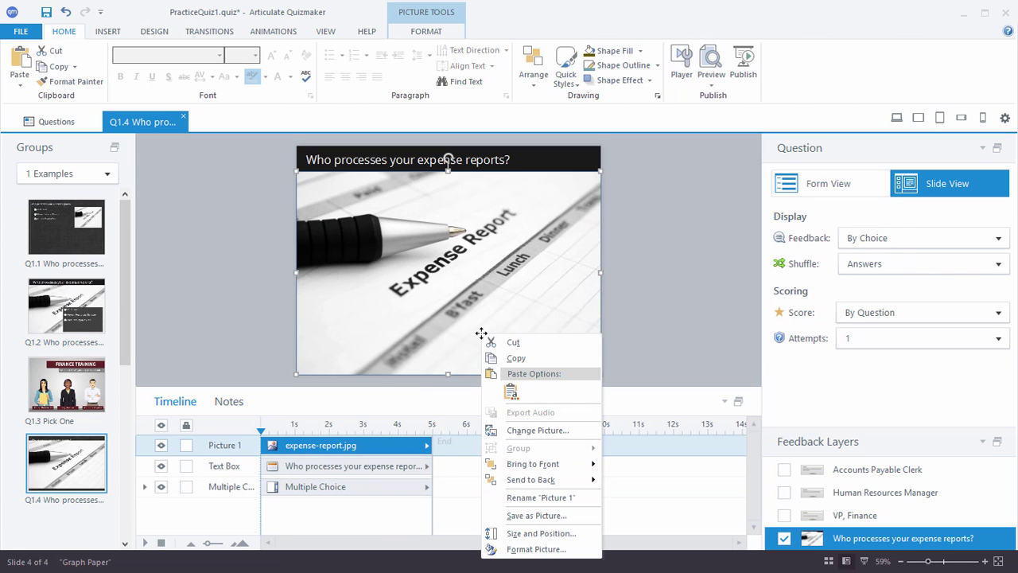
{"action": "left_click", "coordinate": [546, 479]}
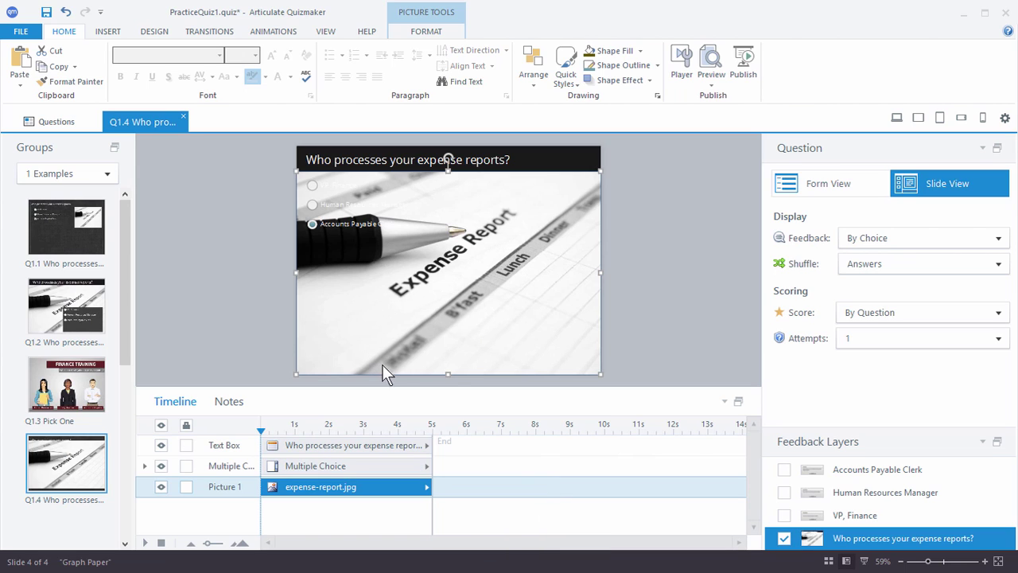
Step: With the expense report picture temporarily hidden, shrink the answer choices box around its text and move it to the slide's lower-right area
{"action": "left_click", "coordinate": [160, 487]}
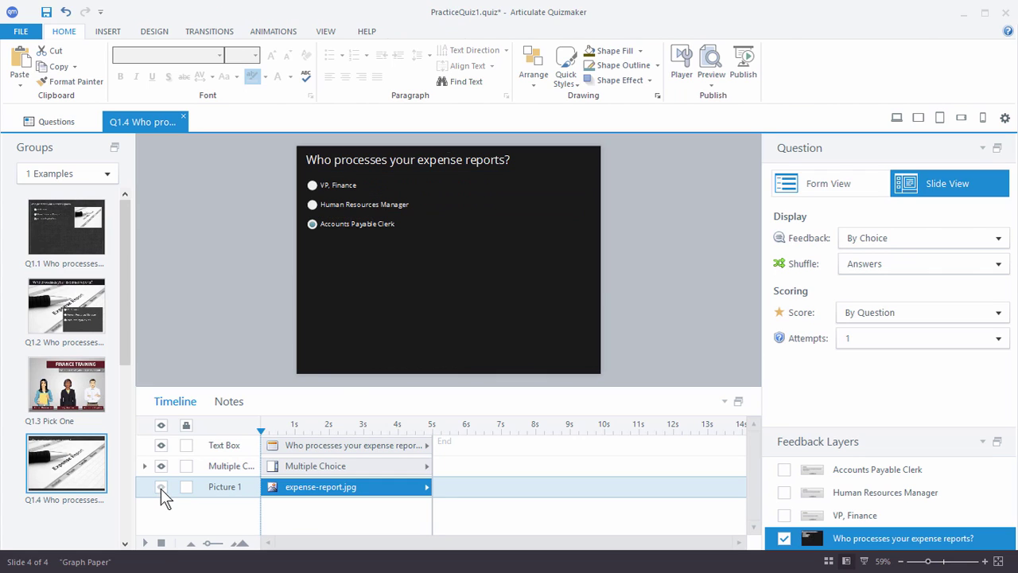
{"action": "left_click", "coordinate": [342, 185]}
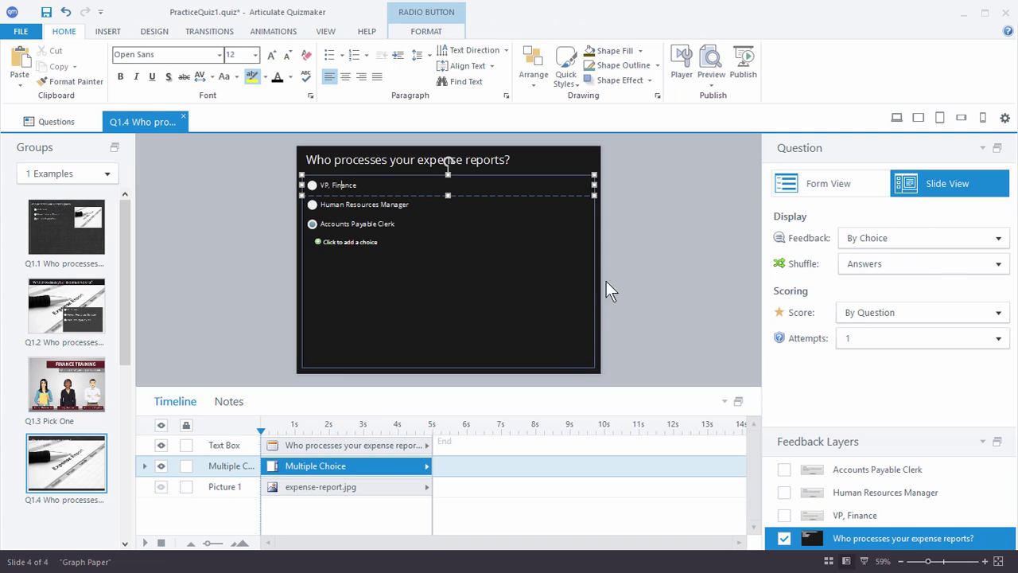
{"action": "left_click", "coordinate": [596, 305]}
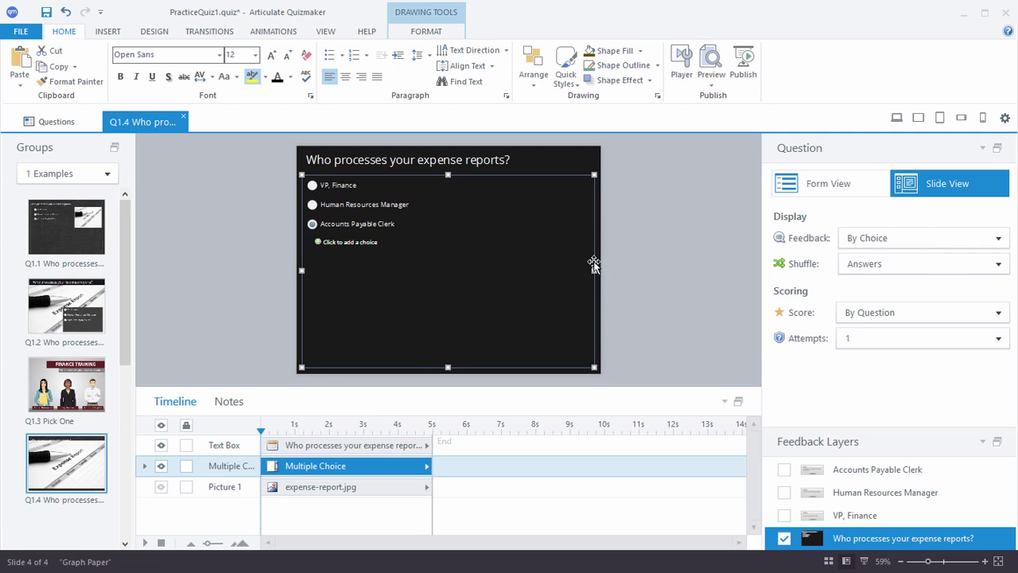
{"action": "left_click_drag", "start_coordinate": [585, 270], "coordinate": [432, 267]}
{"action": "left_click_drag", "start_coordinate": [366, 367], "coordinate": [366, 237]}
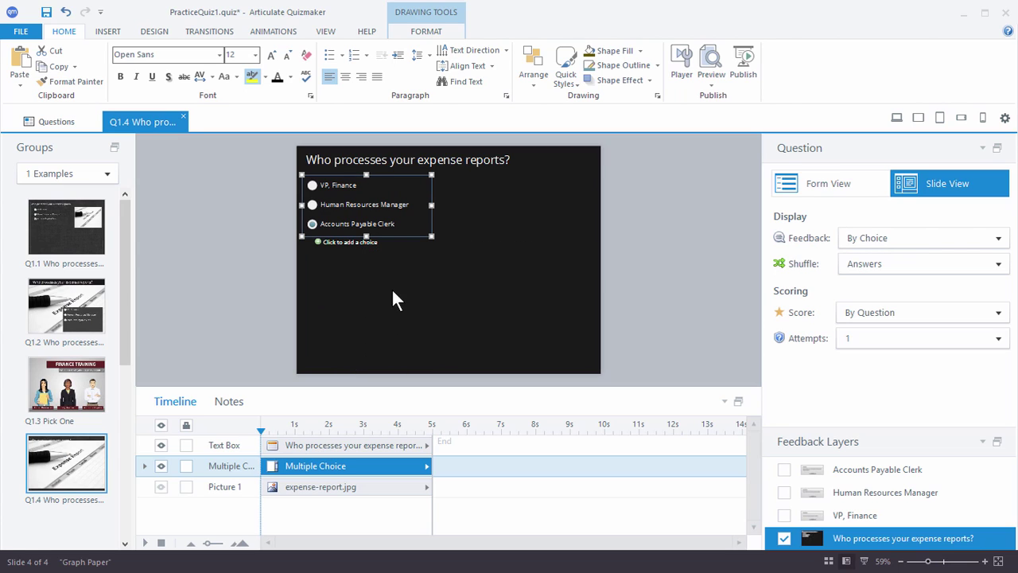
{"action": "left_click_drag", "start_coordinate": [394, 179], "coordinate": [548, 292]}
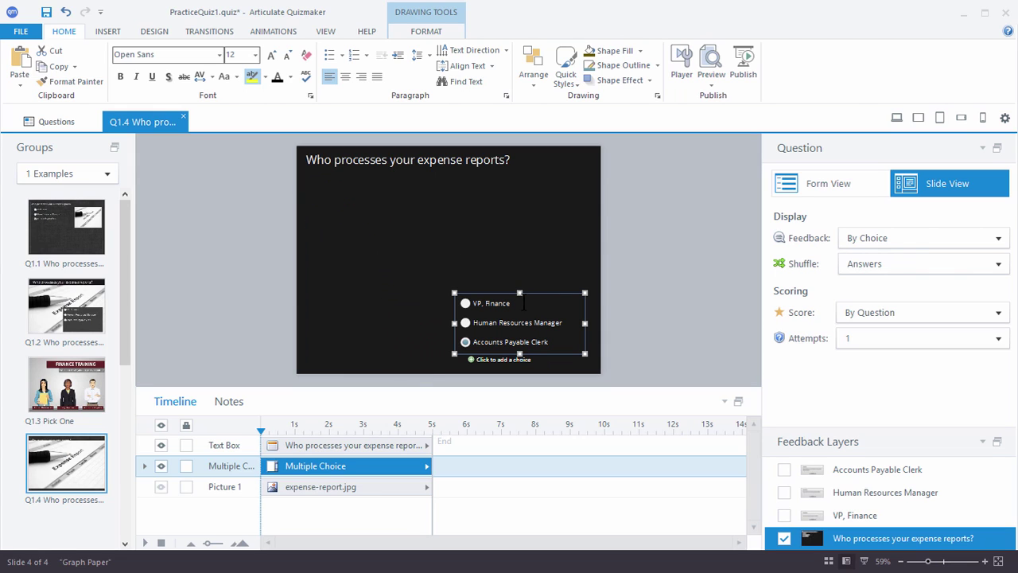
{"action": "left_click", "coordinate": [160, 487]}
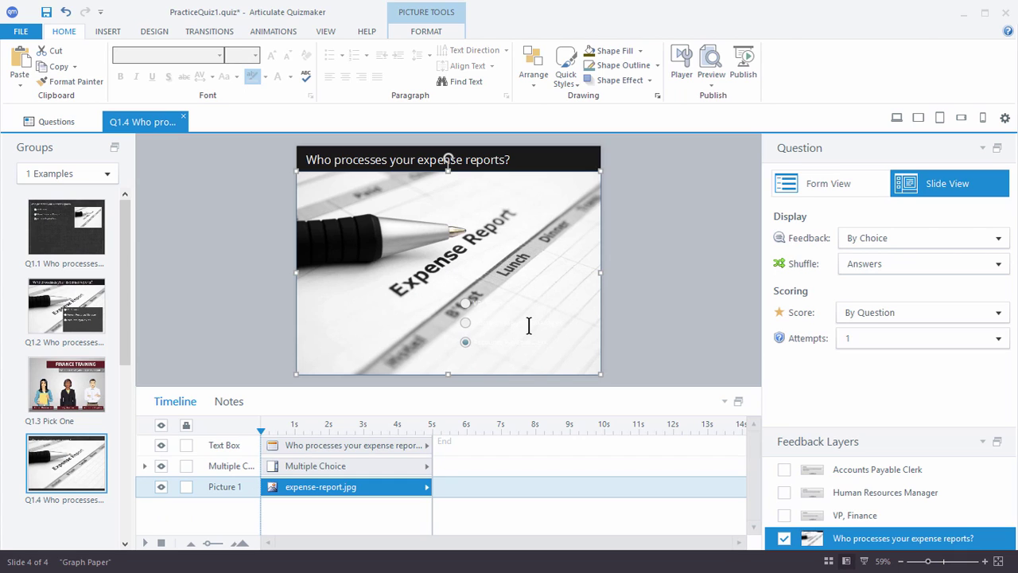
Step: Fill the answer choices box with a medium gray sampled from the expense report picture with the eyedropper
{"action": "left_click", "coordinate": [529, 325]}
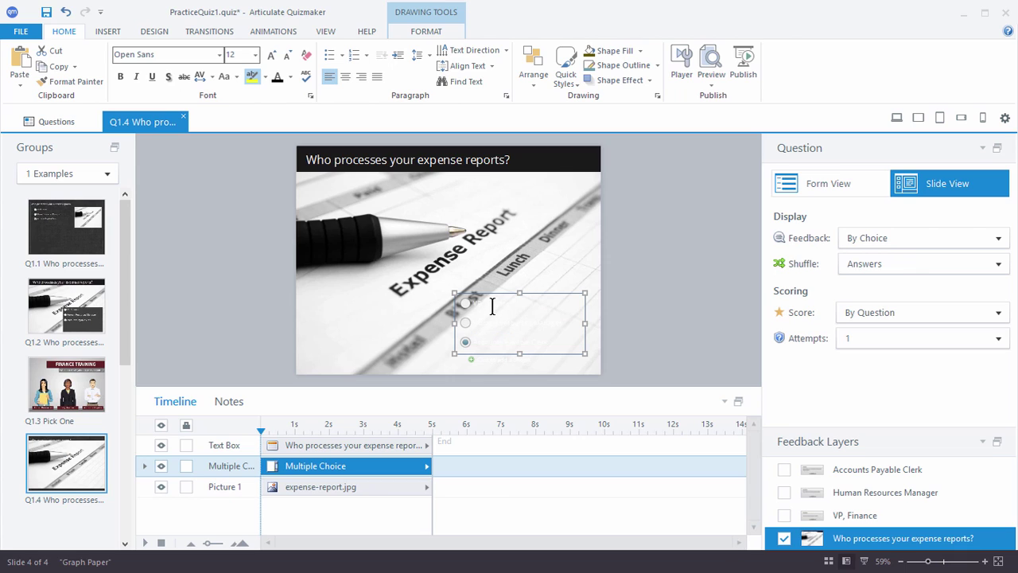
{"action": "left_click", "coordinate": [641, 52]}
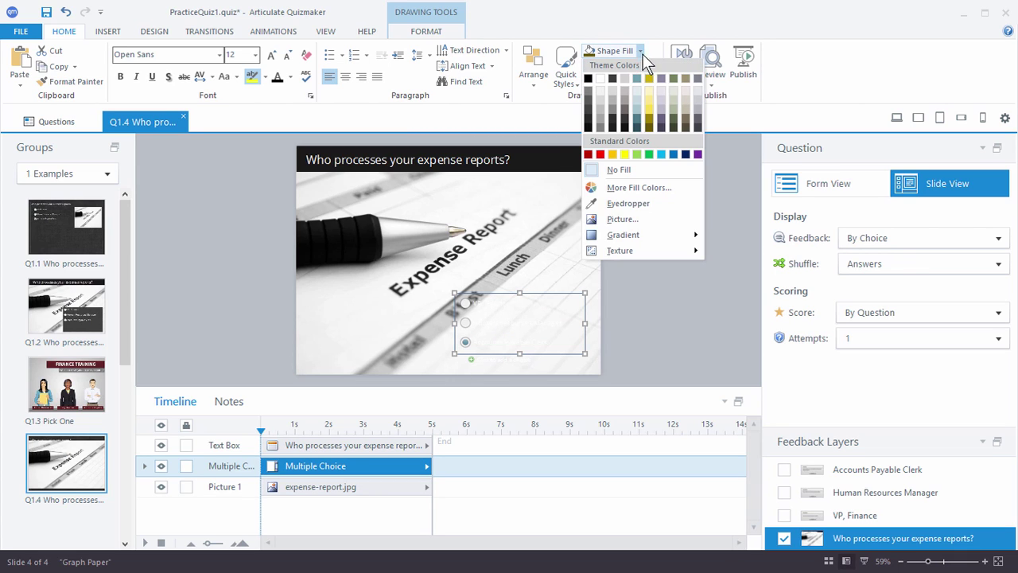
{"action": "left_click", "coordinate": [624, 203]}
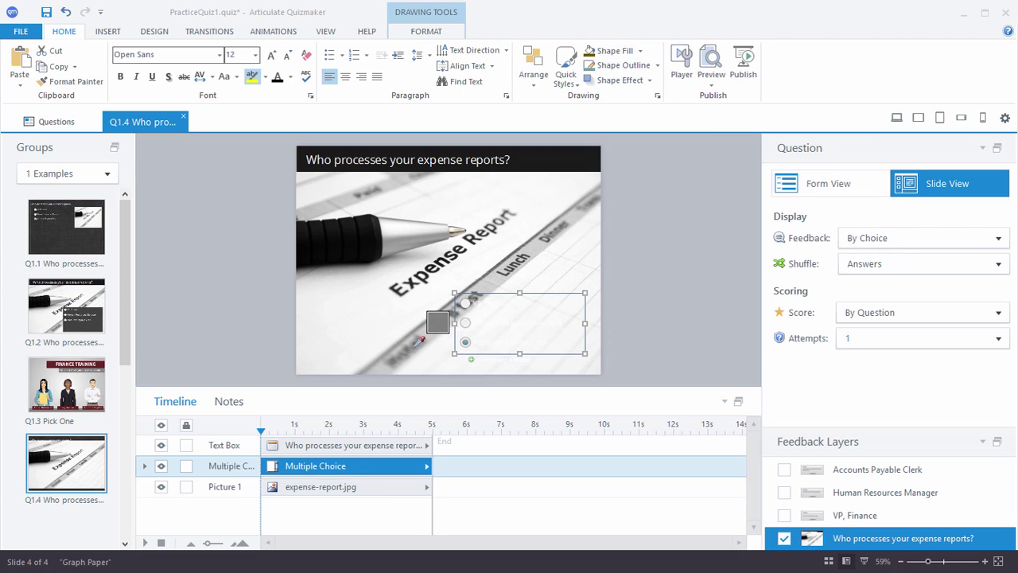
{"action": "left_click", "coordinate": [414, 362]}
{"action": "left_click", "coordinate": [651, 304]}
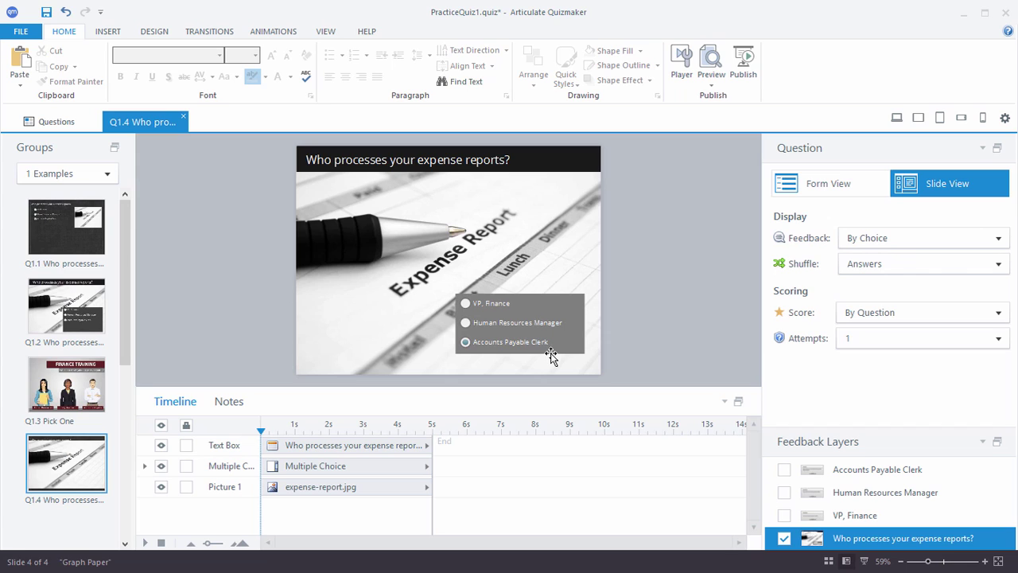
Step: Preview the question slide, submit the answer VP, Finance to check its feedback, and close the preview
{"action": "left_click", "coordinate": [715, 89]}
{"action": "left_click", "coordinate": [716, 96]}
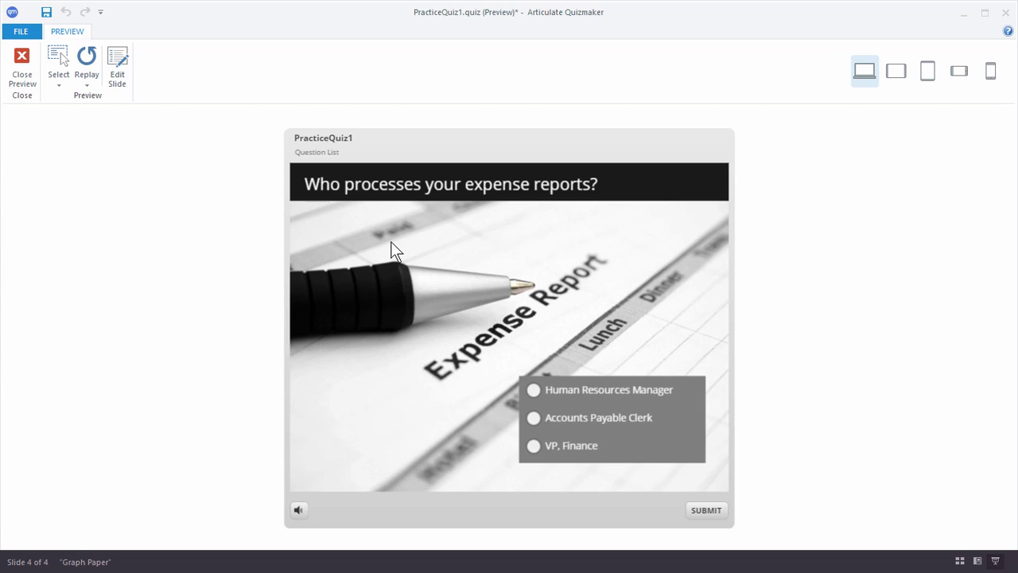
{"action": "left_click", "coordinate": [528, 447]}
{"action": "left_click", "coordinate": [700, 513]}
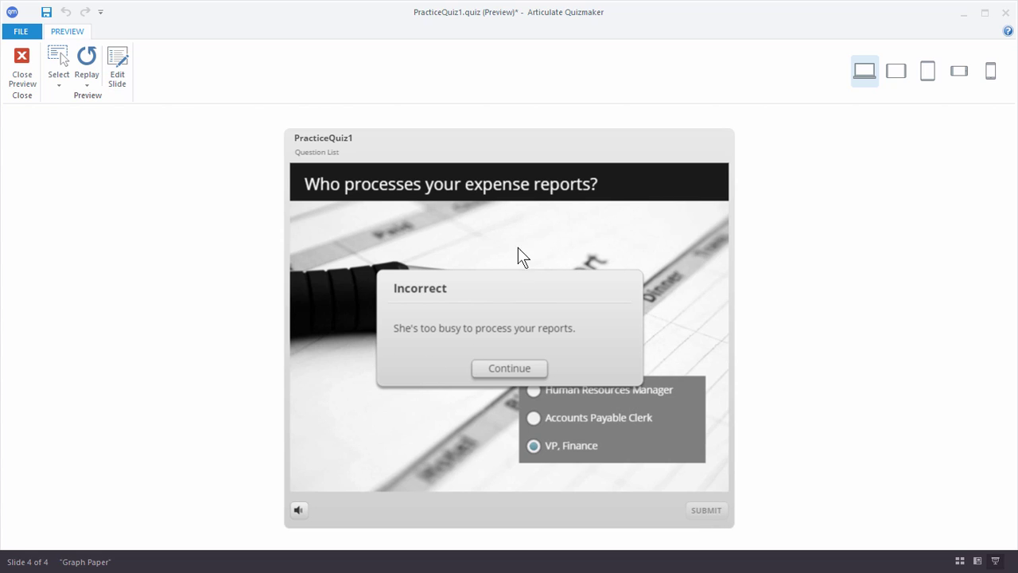
{"action": "left_click", "coordinate": [22, 65]}
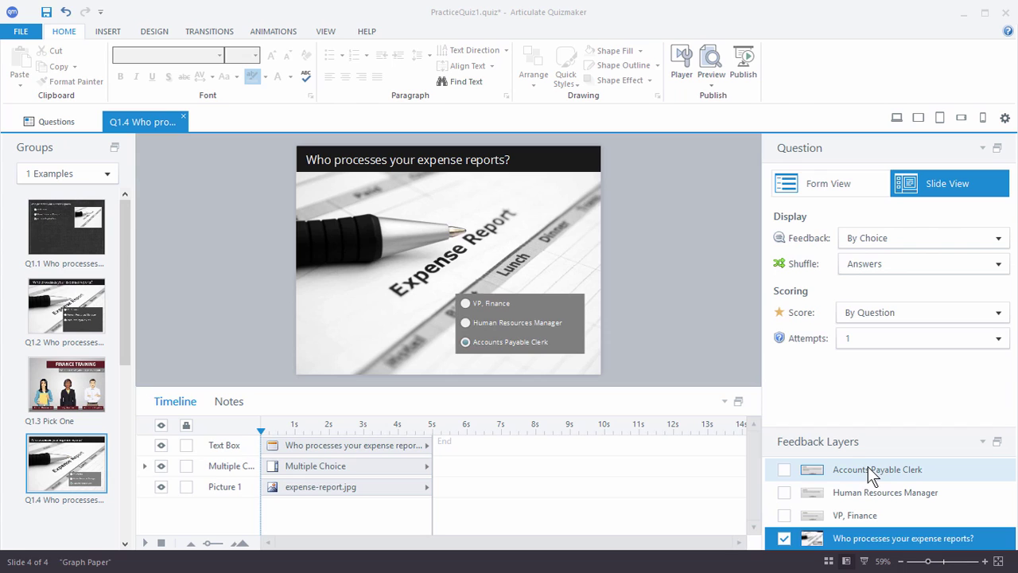
Step: Examine the feedback layers for the three answer choices and return to the question's base layer
{"action": "left_click", "coordinate": [868, 468]}
{"action": "left_click", "coordinate": [871, 496]}
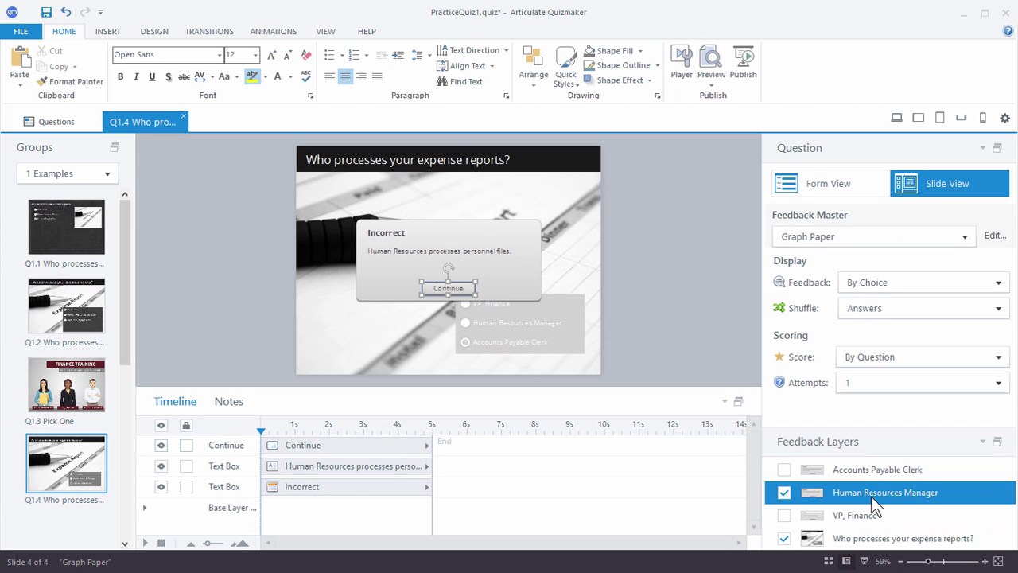
{"action": "left_click", "coordinate": [864, 518]}
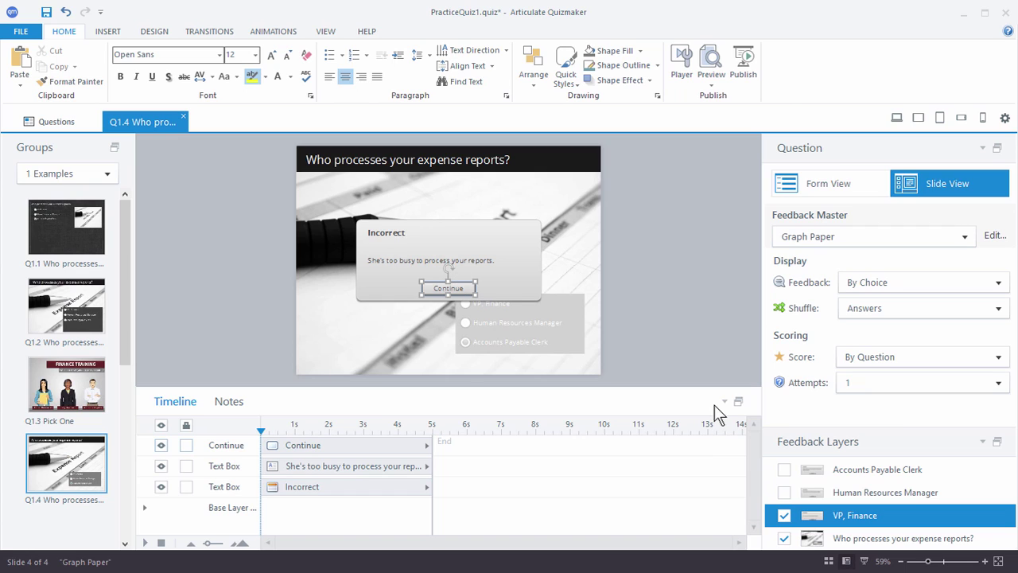
{"action": "left_click", "coordinate": [914, 539]}
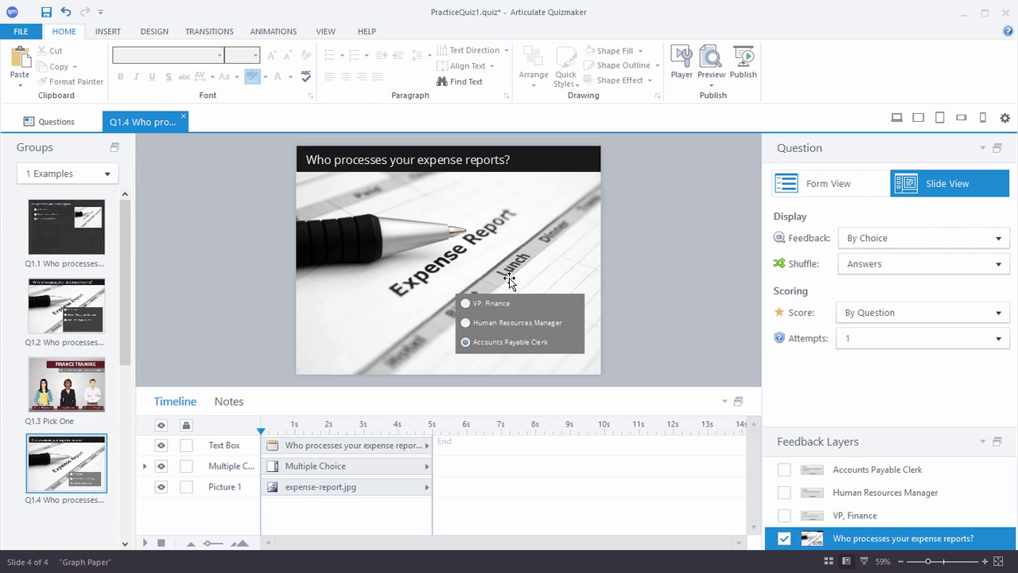
Step: Show the drawing guides and align them with the top and left edges of the answer choices box
{"action": "left_click", "coordinate": [326, 32]}
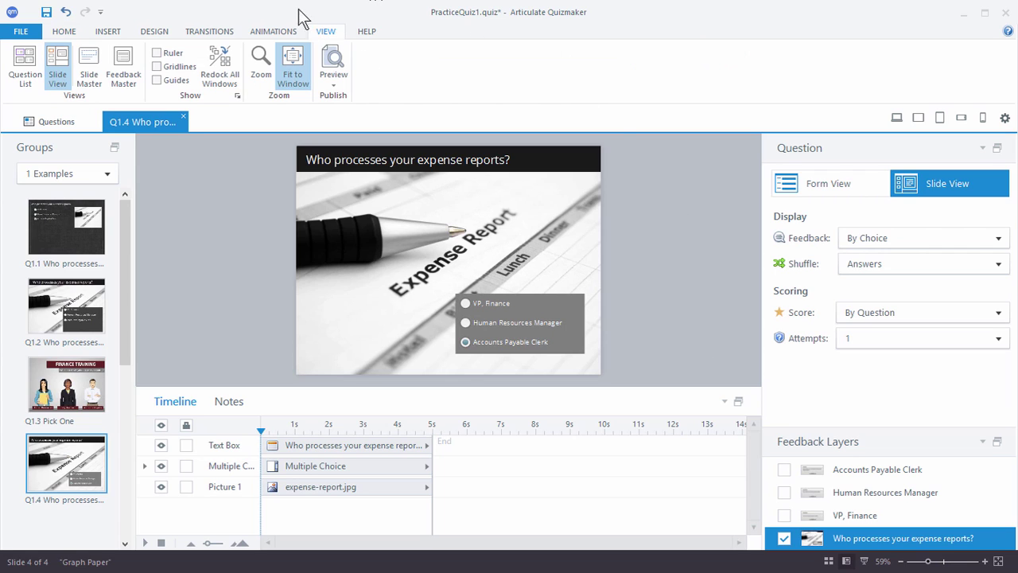
{"action": "left_click", "coordinate": [156, 80]}
{"action": "left_click_drag", "start_coordinate": [629, 263], "coordinate": [638, 293]}
{"action": "left_click_drag", "start_coordinate": [432, 138], "coordinate": [455, 148]}
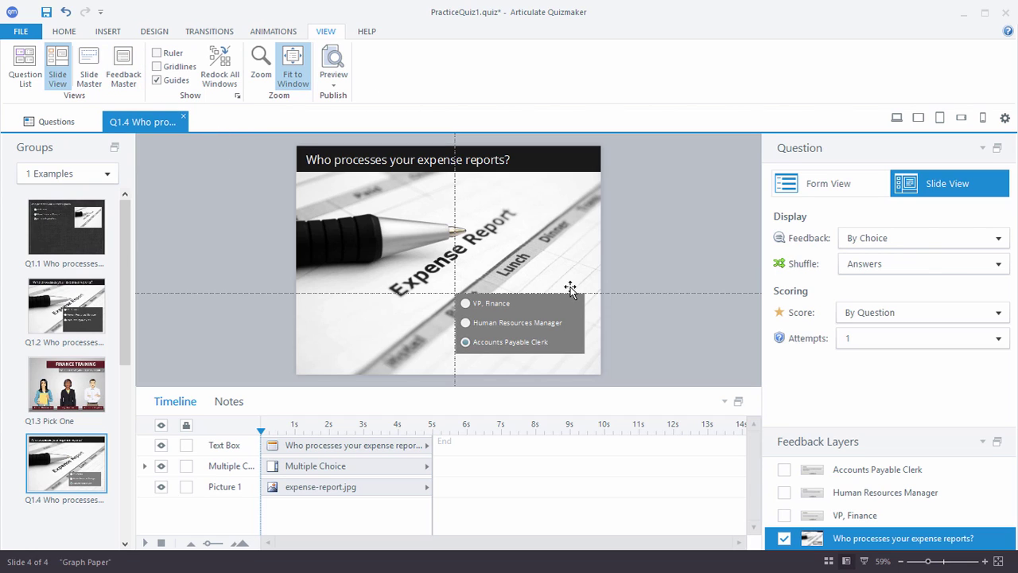
Step: Draw a rectangle about 306 by 176 px above the answer choices, matching the width of the choices box
{"action": "left_click", "coordinate": [106, 31]}
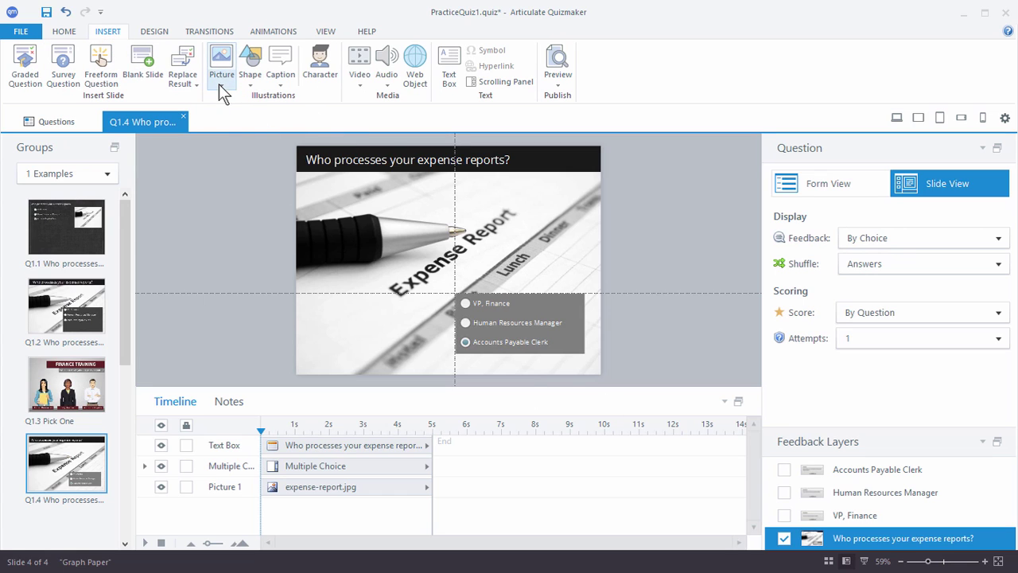
{"action": "left_click", "coordinate": [254, 88]}
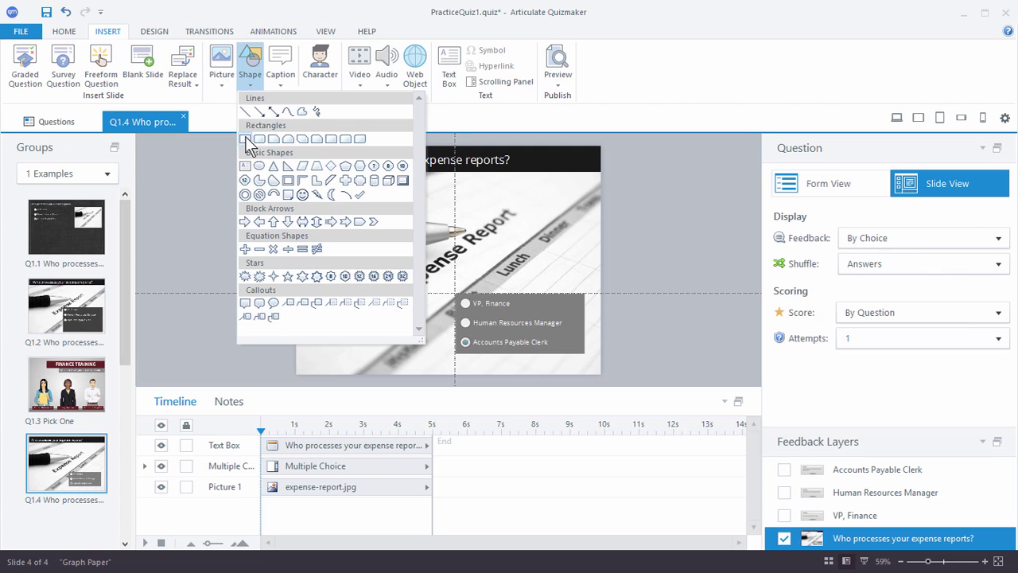
{"action": "left_click", "coordinate": [253, 169]}
{"action": "mouse_move", "coordinate": [457, 202]}
{"action": "left_mouse_down"}
{"action": "mouse_move", "coordinate": [457, 231]}
{"action": "mouse_move", "coordinate": [536, 283]}
{"action": "mouse_move", "coordinate": [579, 294]}
{"action": "mouse_move", "coordinate": [587, 269]}
{"action": "left_mouse_up"}
{"action": "left_click_drag", "start_coordinate": [521, 202], "coordinate": [520, 194]}
{"action": "left_click_drag", "start_coordinate": [579, 231], "coordinate": [585, 236]}
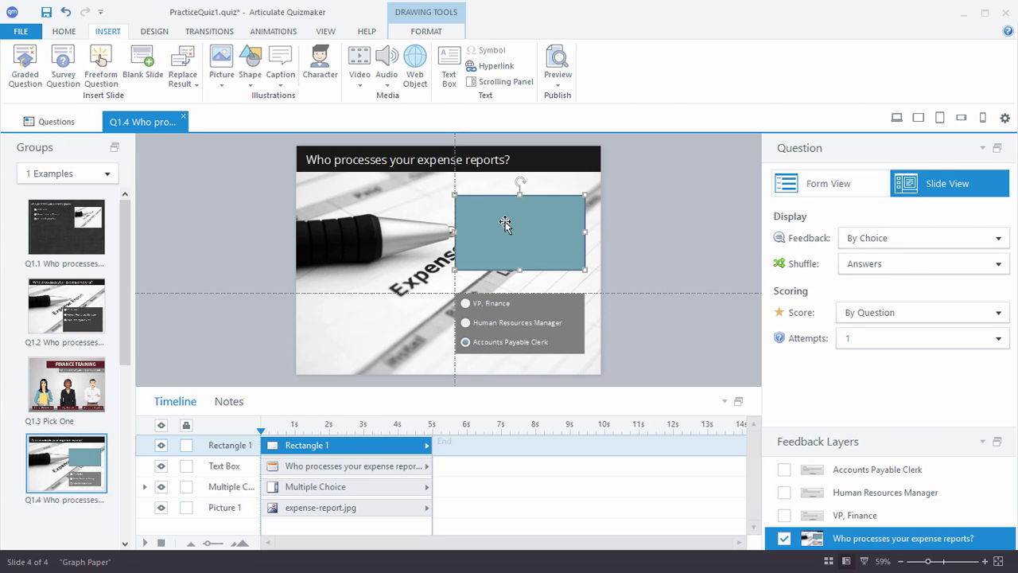
Step: Fill the rectangle with a light gray sampled from the expense report picture with the eyedropper
{"action": "left_click", "coordinate": [427, 31]}
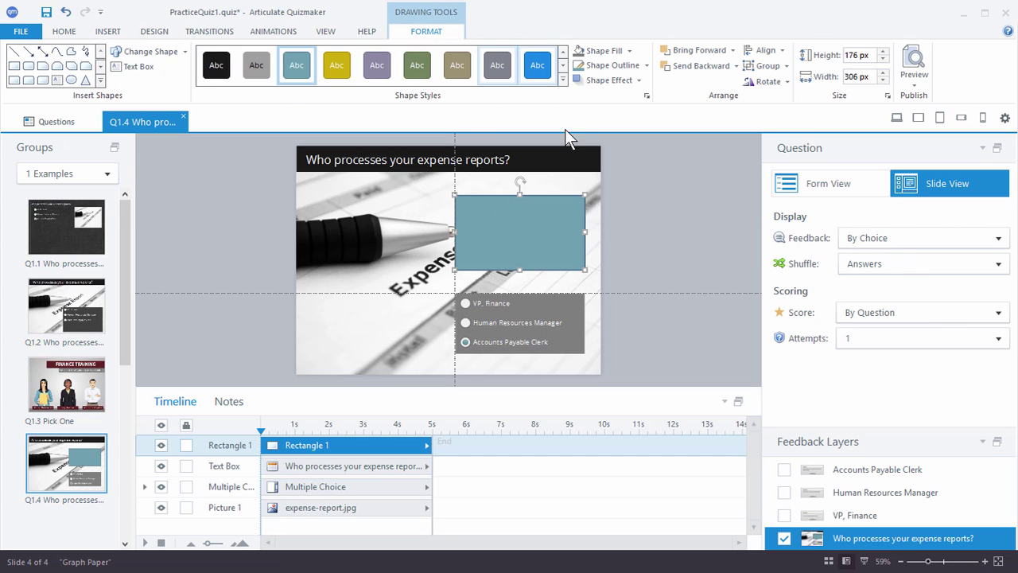
{"action": "left_click", "coordinate": [605, 51]}
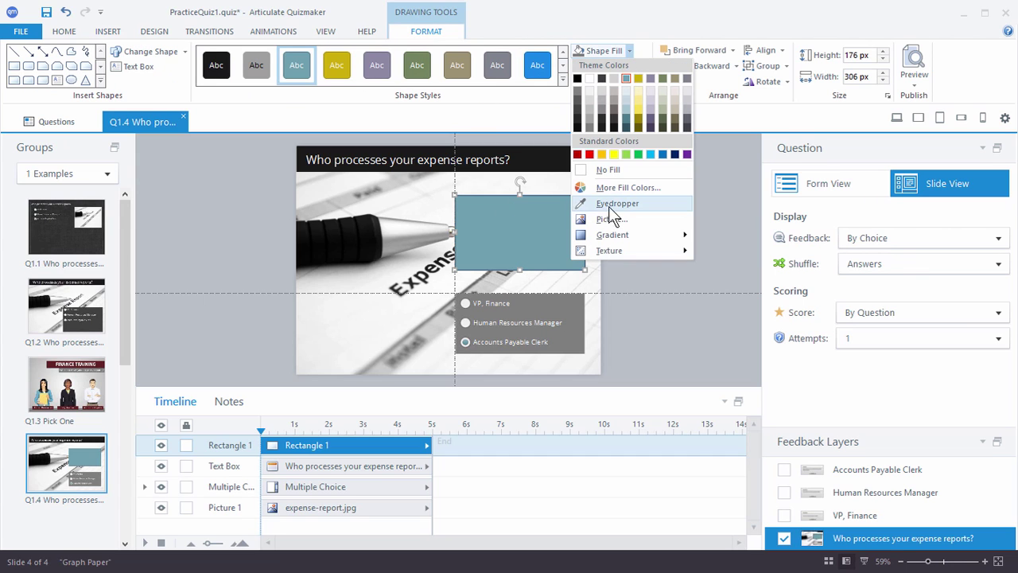
{"action": "left_click", "coordinate": [598, 205]}
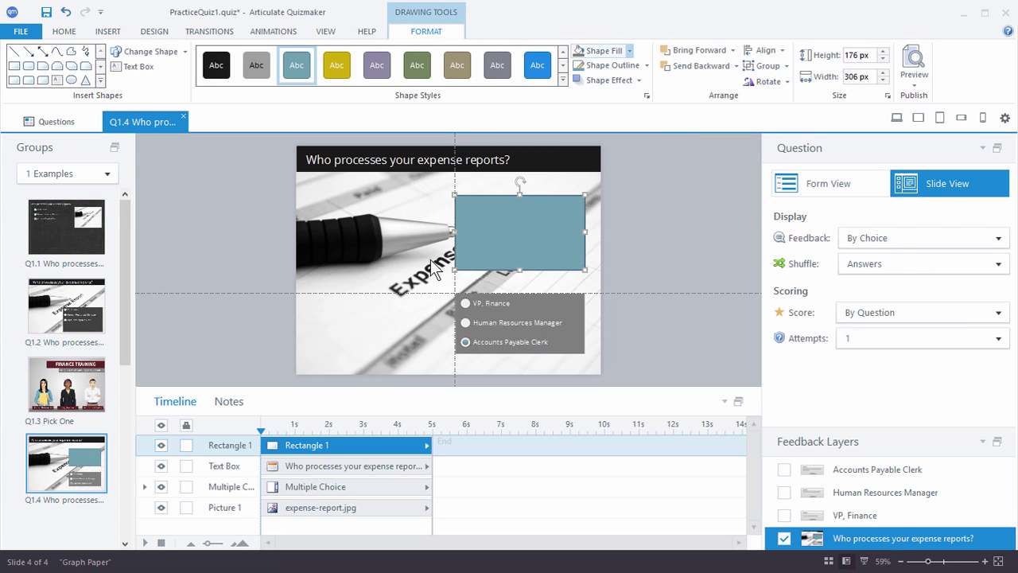
{"action": "left_click", "coordinate": [436, 327]}
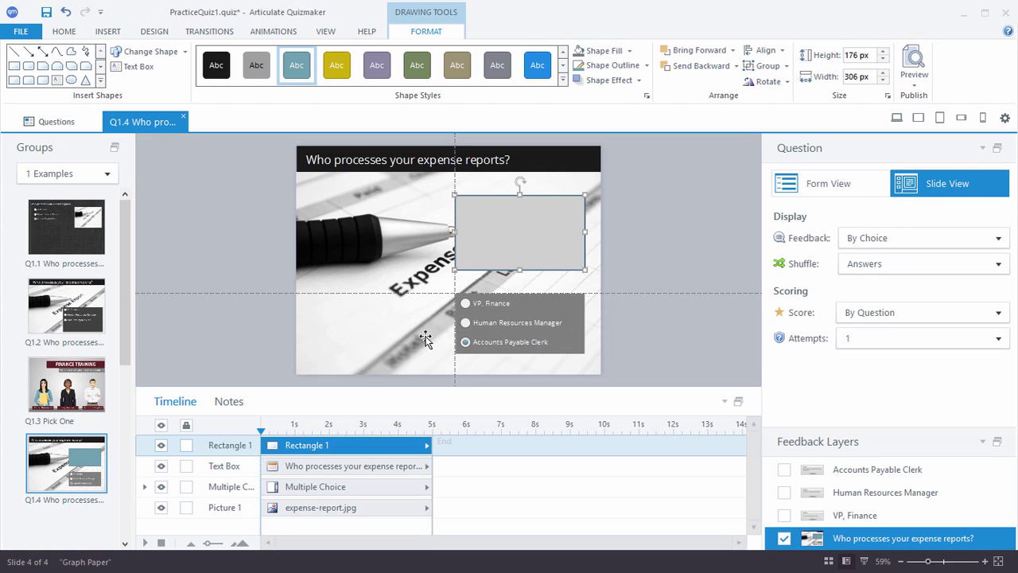
Step: Set the rectangle's outline to RGB (128,128,128), sampled from the answer choices box with the eyedropper
{"action": "left_click", "coordinate": [647, 65]}
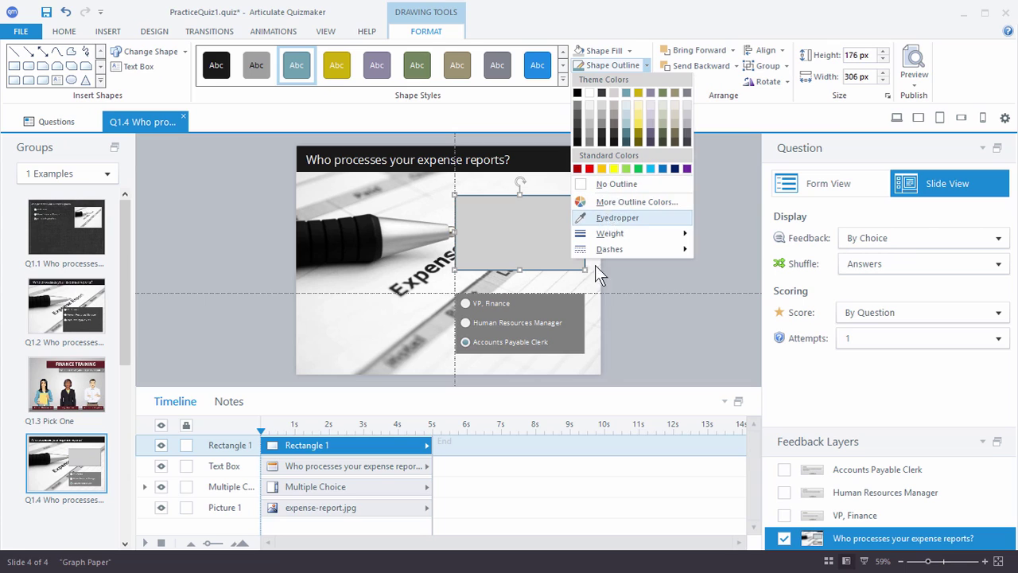
{"action": "left_click", "coordinate": [612, 218]}
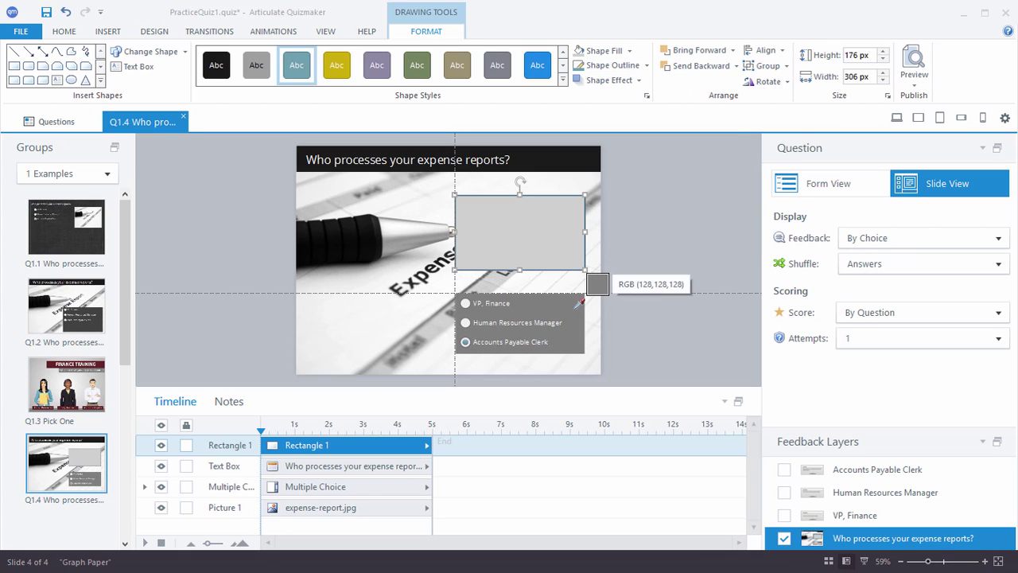
{"action": "left_click", "coordinate": [583, 302]}
{"action": "left_click", "coordinate": [654, 243]}
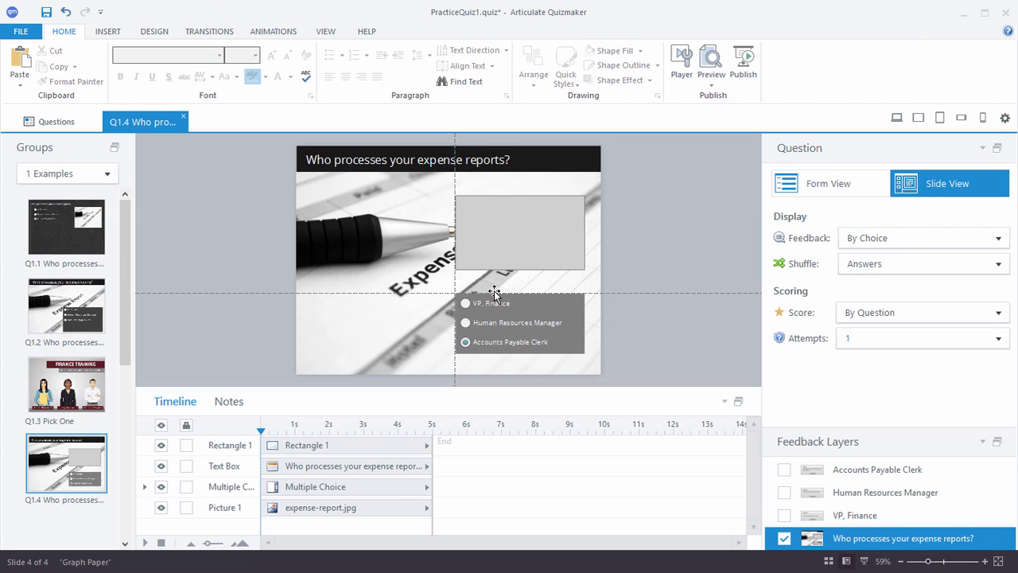
Step: Cut the gray rectangle from the question slide and paste it onto the Graph Paper feedback master
{"action": "left_click", "coordinate": [509, 239]}
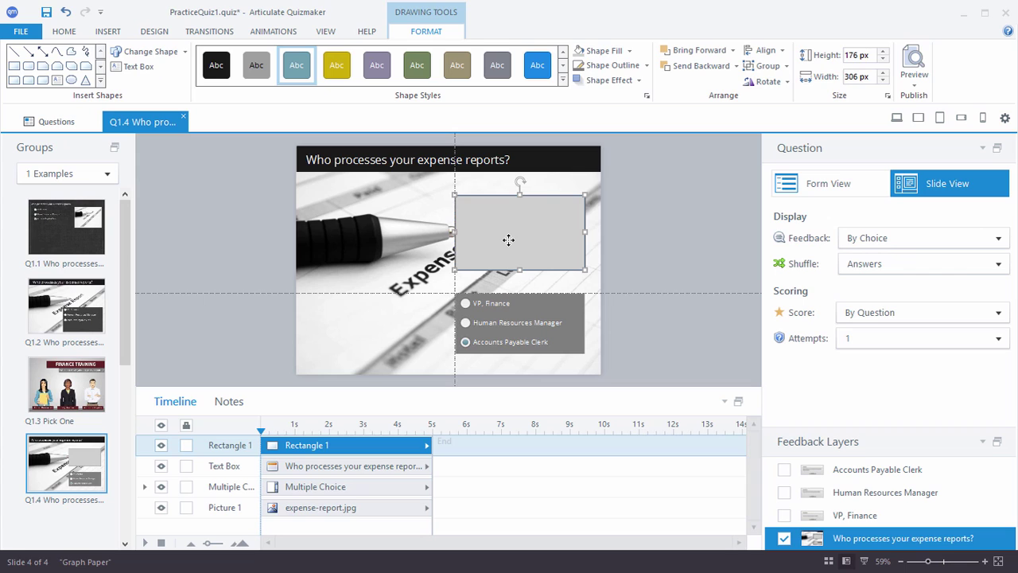
{"action": "key", "text": "Delete"}
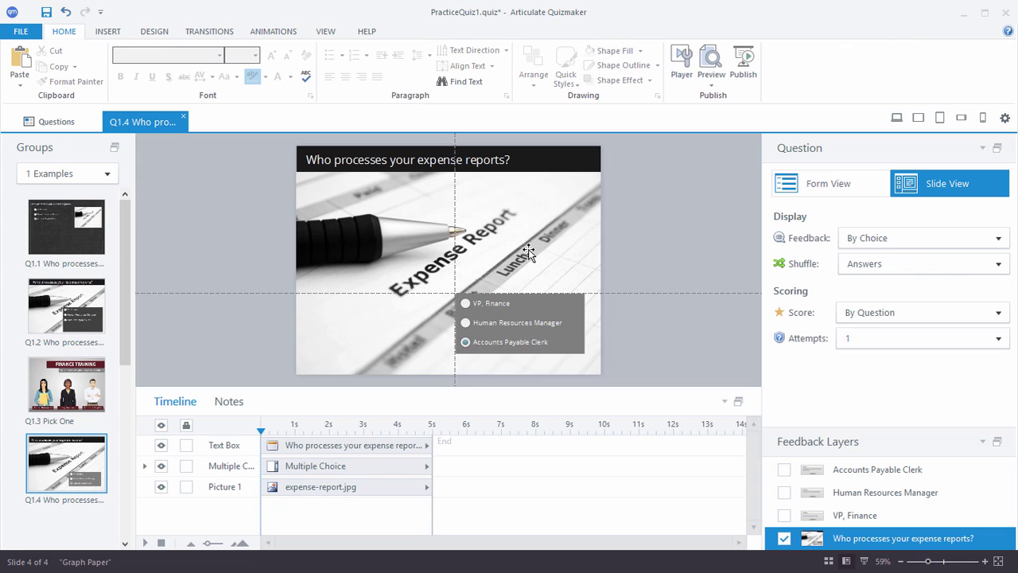
{"action": "left_click", "coordinate": [326, 31]}
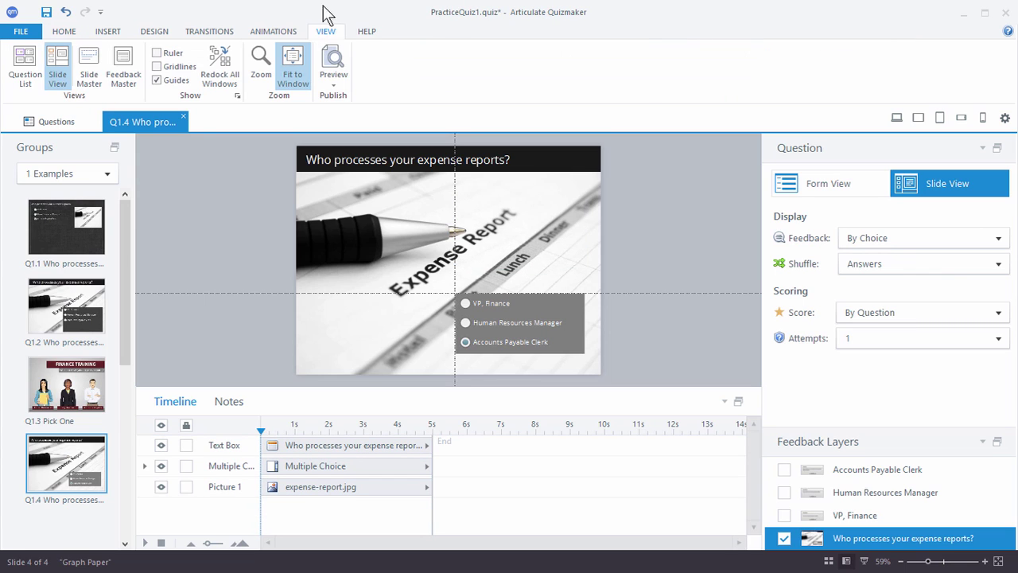
{"action": "left_click", "coordinate": [125, 68]}
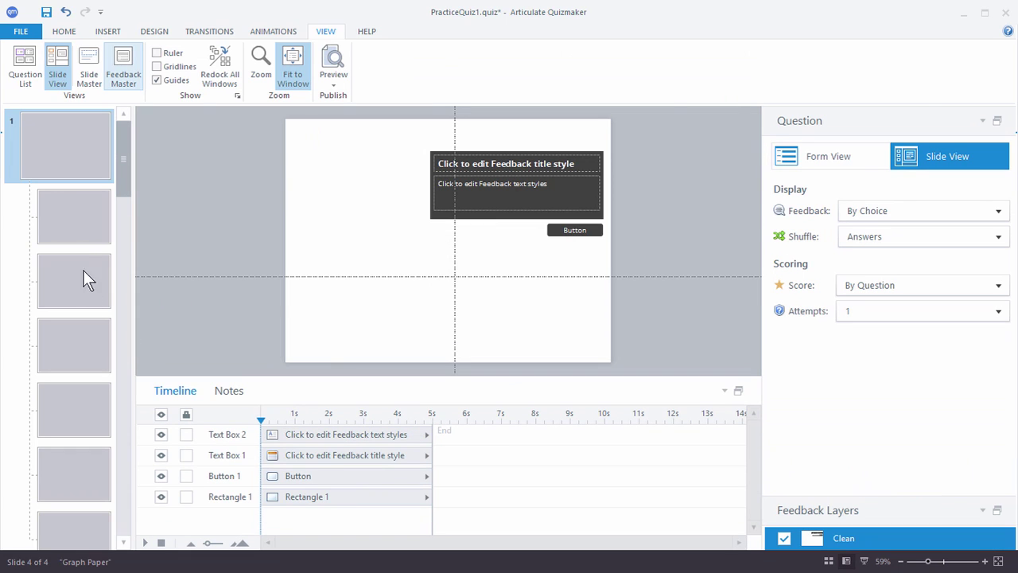
{"action": "left_click_drag", "start_coordinate": [124, 161], "coordinate": [126, 223]}
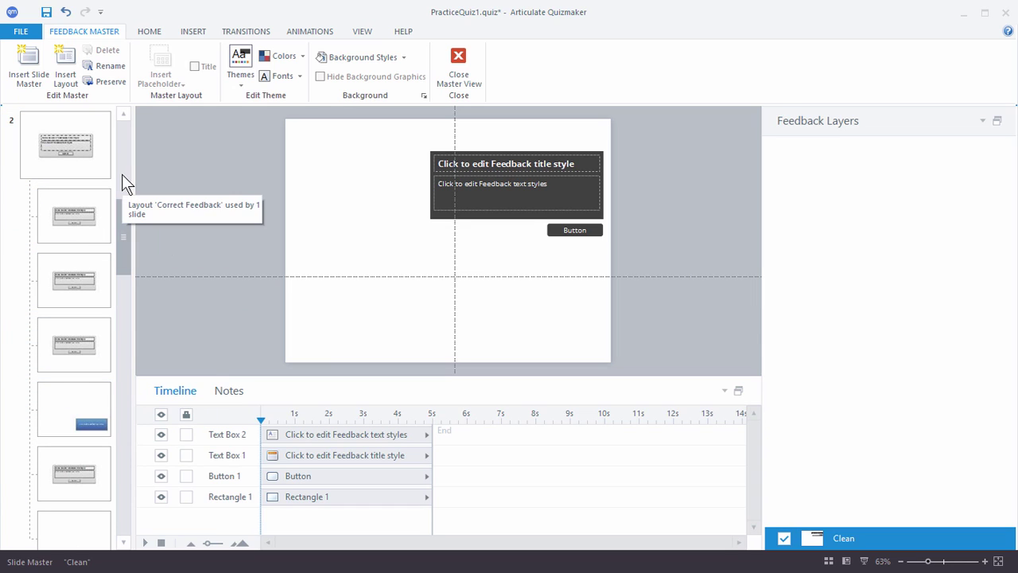
{"action": "left_click", "coordinate": [84, 158]}
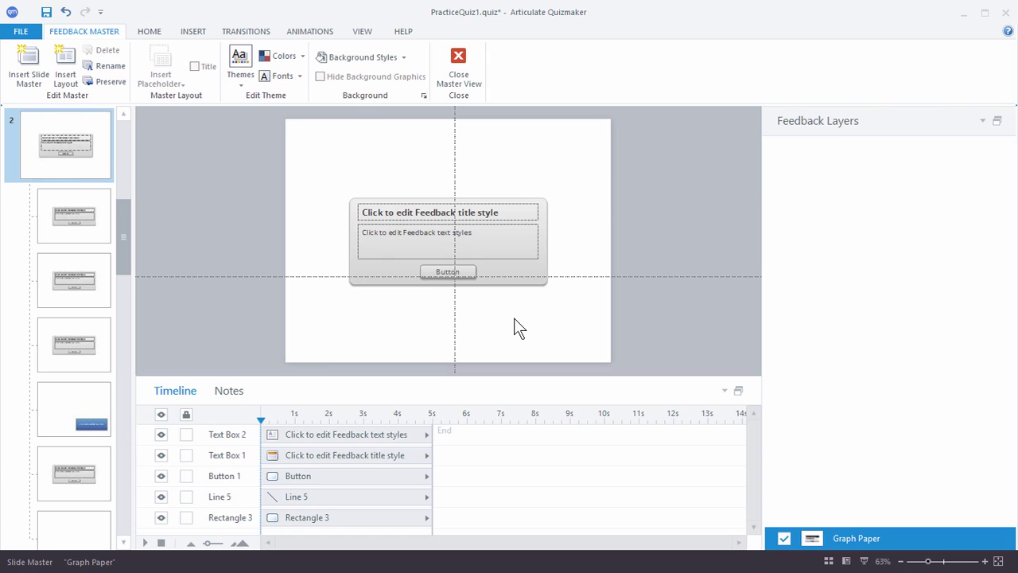
{"action": "key", "text": "ctrl+v"}
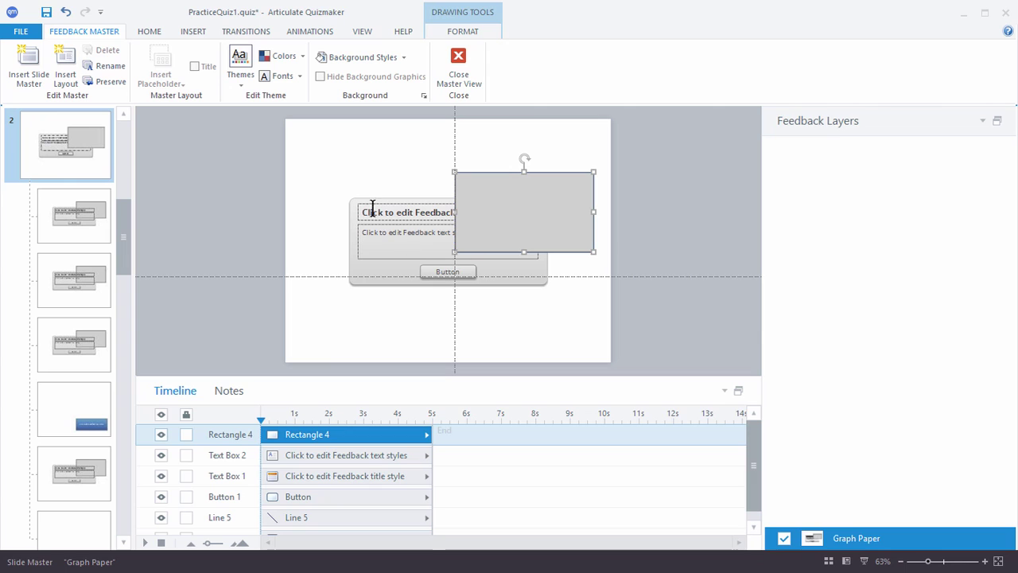
Step: Delete the original rounded feedback box from the feedback master and send the pasted gray rectangle to the back
{"action": "left_click", "coordinate": [360, 269]}
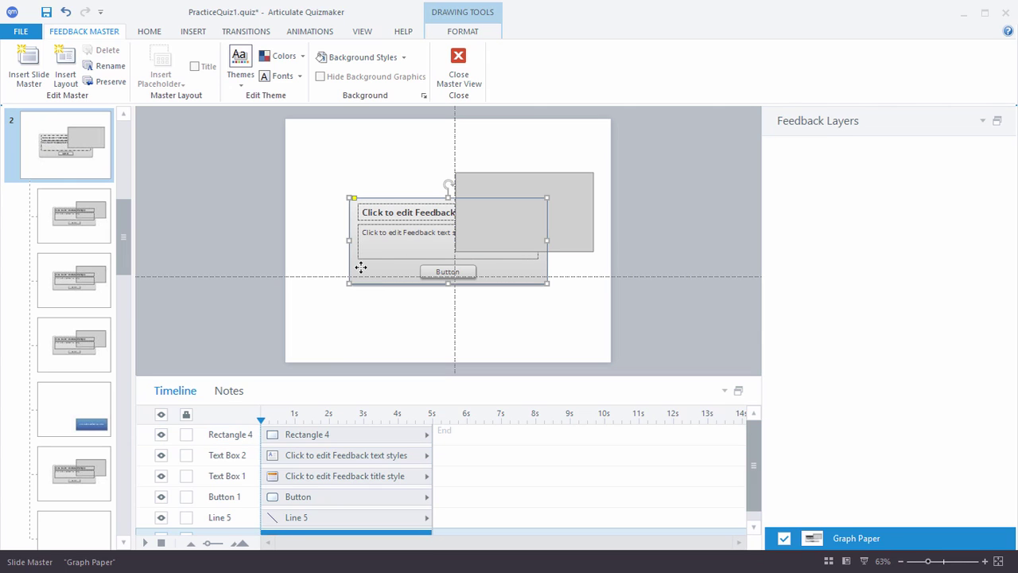
{"action": "key", "text": "Delete"}
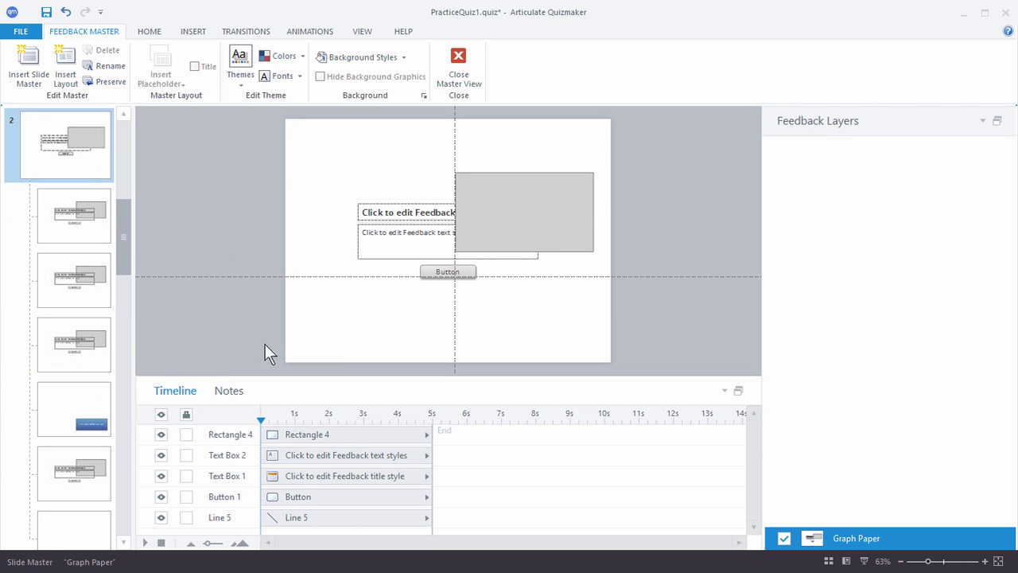
{"action": "left_click", "coordinate": [355, 207]}
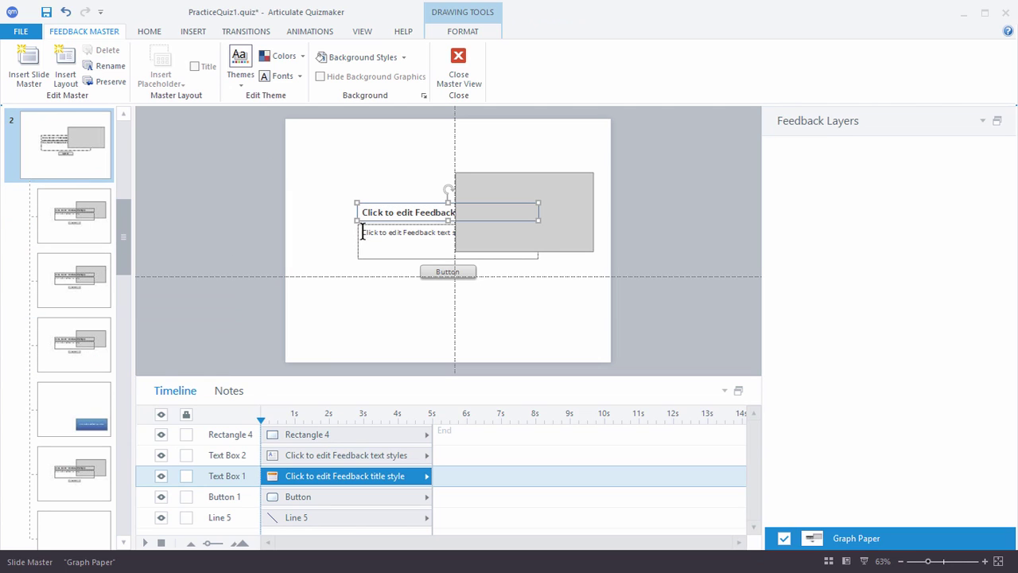
{"action": "left_click", "coordinate": [356, 237], "text": "shift"}
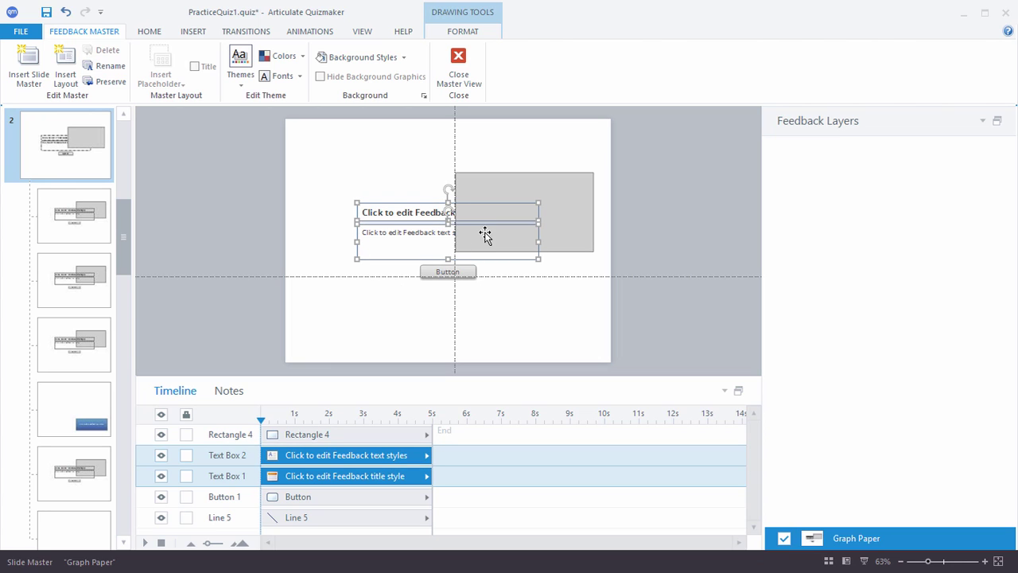
{"action": "left_click", "coordinate": [663, 222]}
{"action": "left_click", "coordinate": [558, 185]}
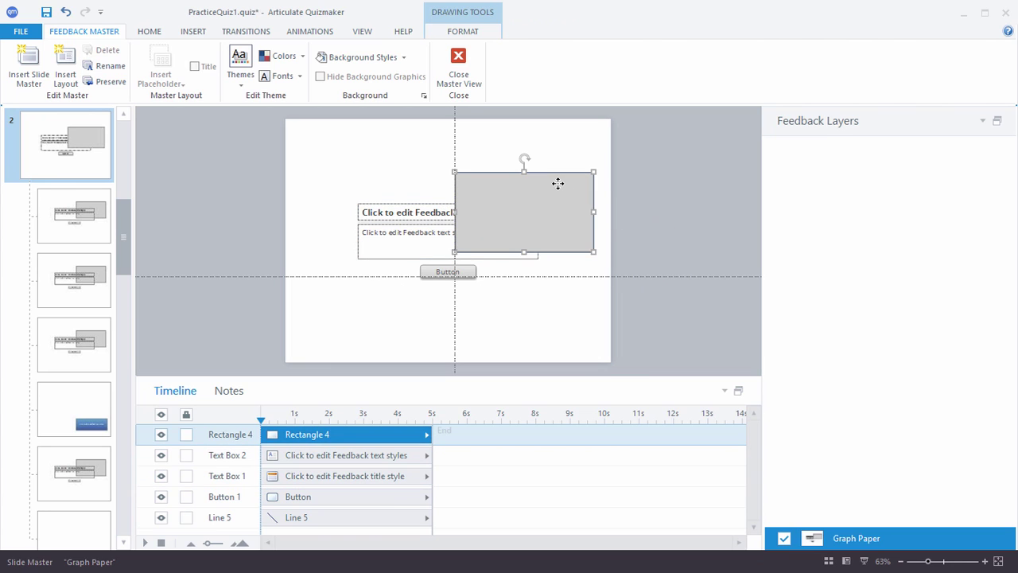
{"action": "right_click", "coordinate": [558, 184]}
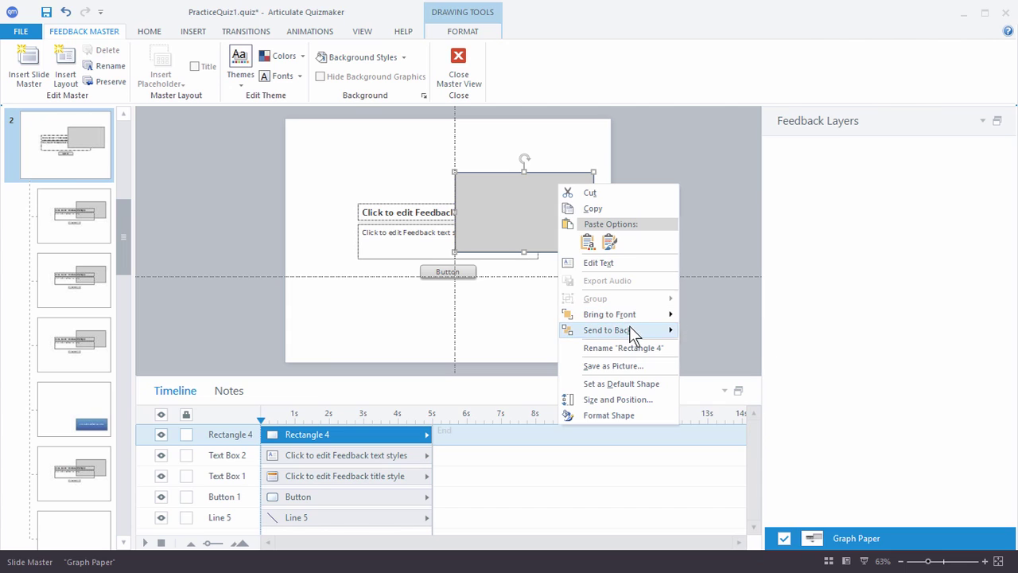
{"action": "left_click", "coordinate": [629, 325]}
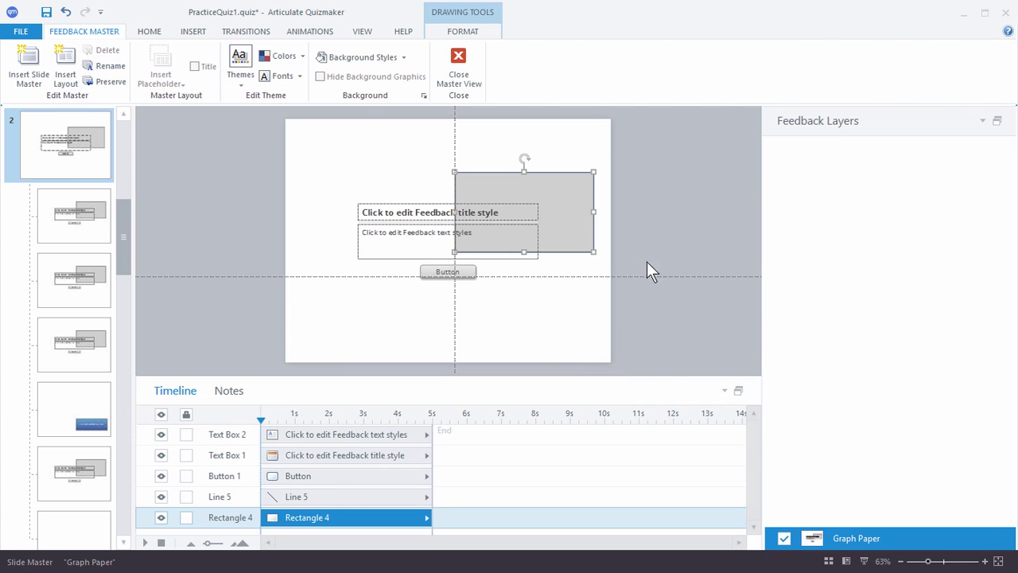
Step: Delete the divider line between the feedback title and feedback text placeholders
{"action": "left_click", "coordinate": [391, 222]}
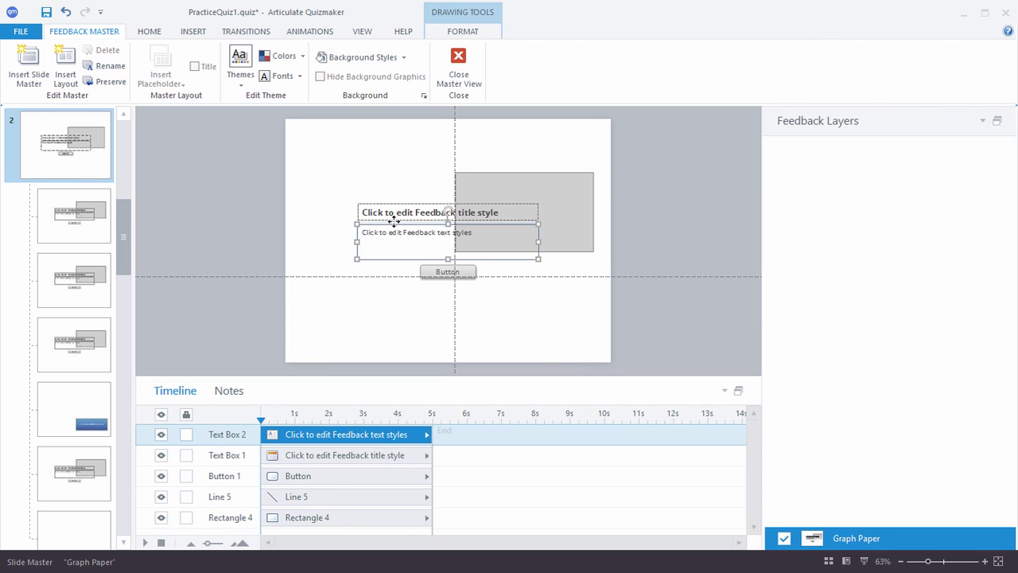
{"action": "left_click_drag", "start_coordinate": [659, 209], "coordinate": [348, 228]}
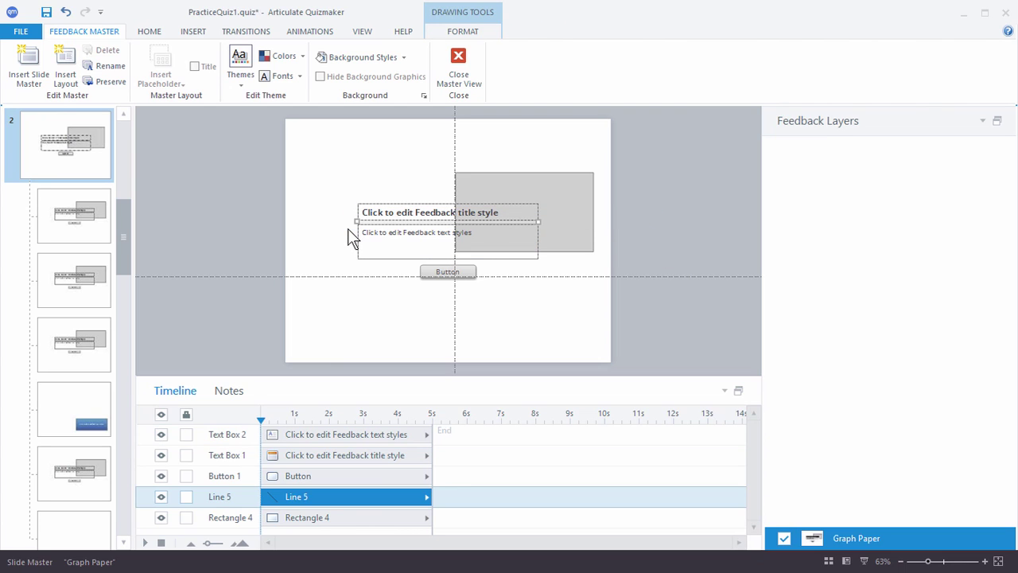
{"action": "key", "text": "Delete"}
Step: Move and narrow the feedback title and text placeholders to fit inside the gray rectangle, and place the button just below its lower-right corner
{"action": "left_click", "coordinate": [372, 205]}
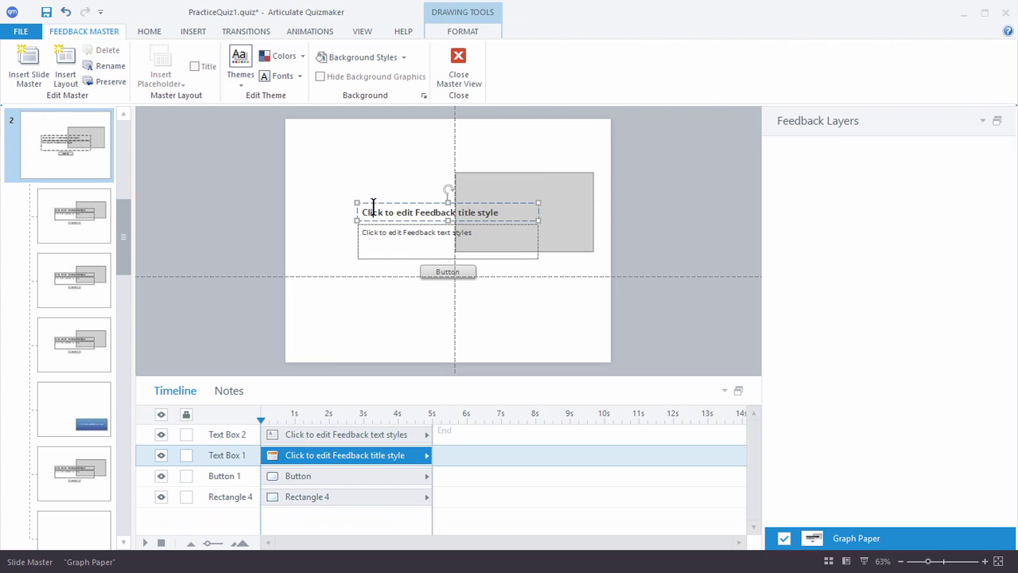
{"action": "left_click", "coordinate": [369, 230], "text": "shift"}
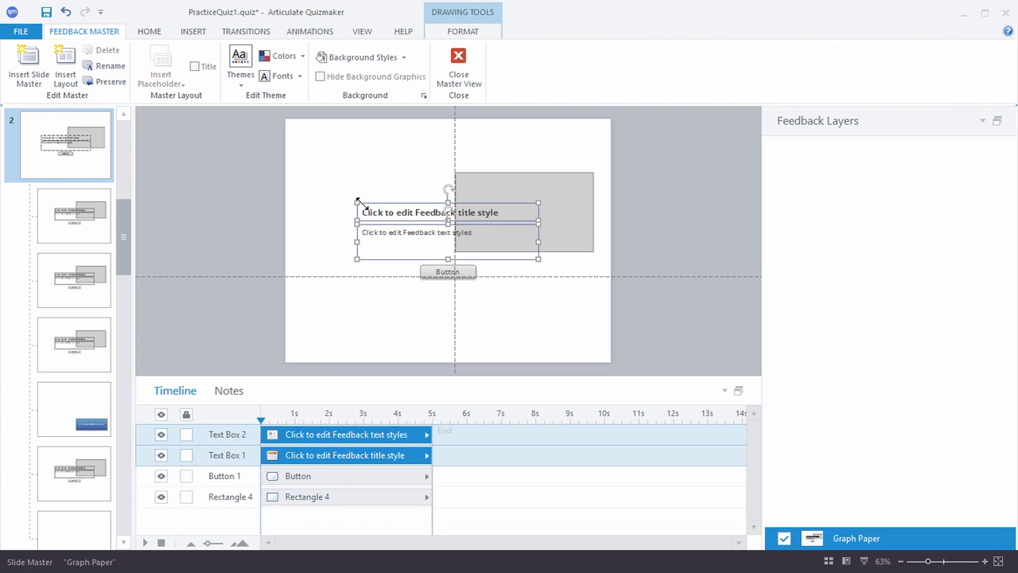
{"action": "left_click_drag", "start_coordinate": [365, 199], "coordinate": [470, 186]}
{"action": "left_click_drag", "start_coordinate": [639, 218], "coordinate": [590, 214]}
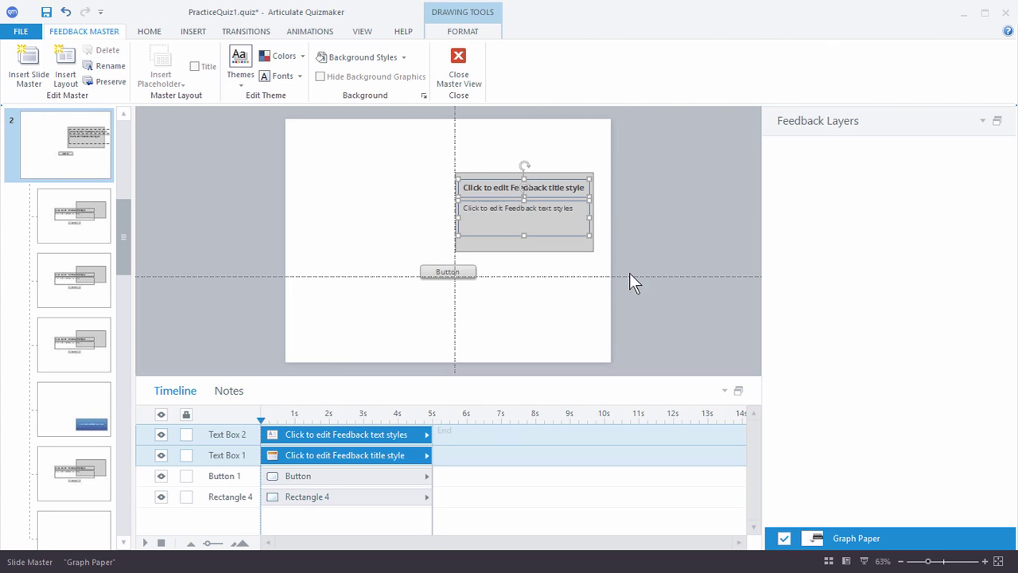
{"action": "left_click_drag", "start_coordinate": [474, 267], "coordinate": [608, 257]}
{"action": "left_click", "coordinate": [657, 239]}
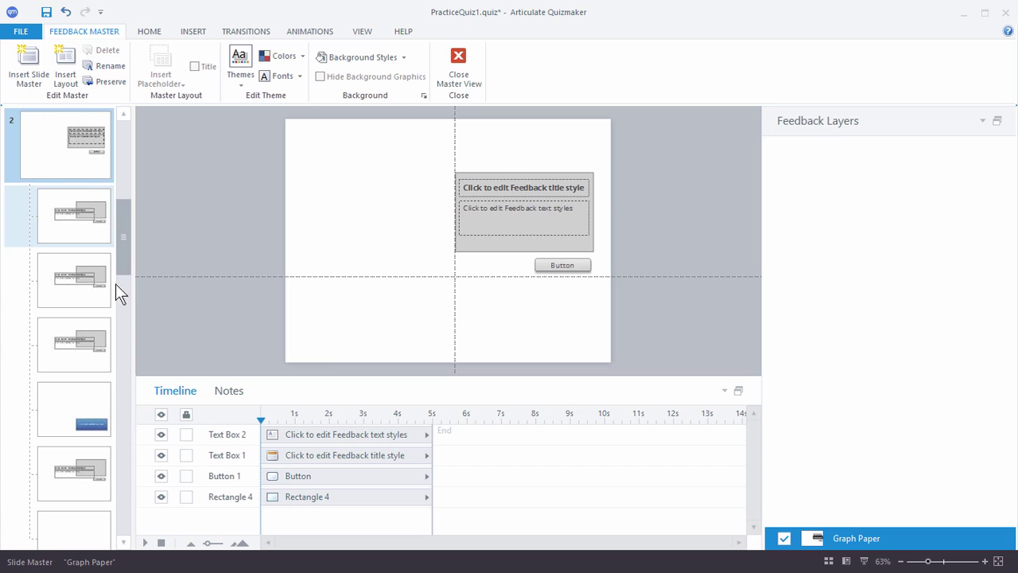
Step: On the Correct Feedback layout, move the title and text placeholders into the gray rectangle and narrow them to fit its width
{"action": "left_click", "coordinate": [78, 237]}
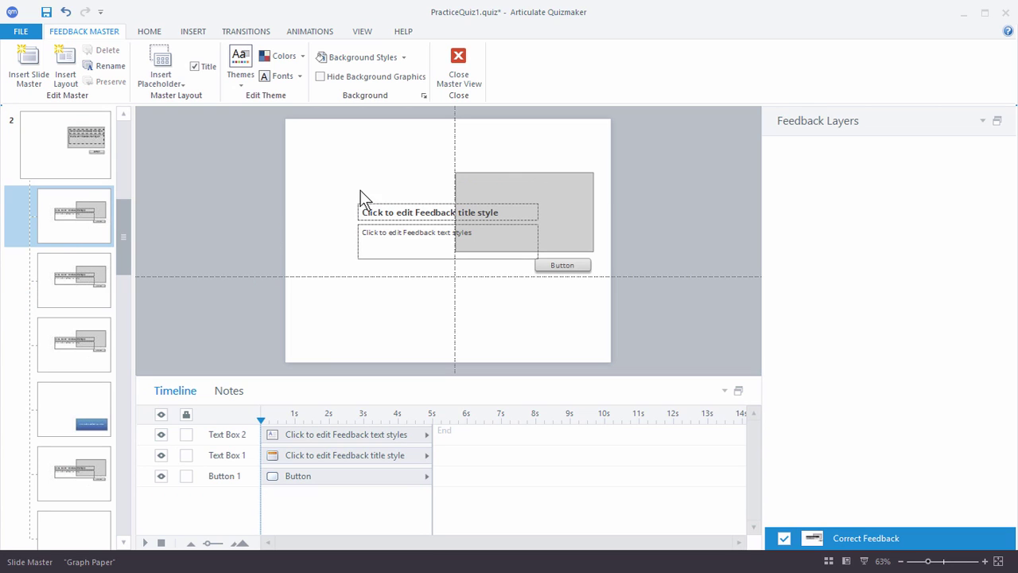
{"action": "left_click", "coordinate": [374, 209]}
{"action": "left_click", "coordinate": [371, 248], "text": "shift"}
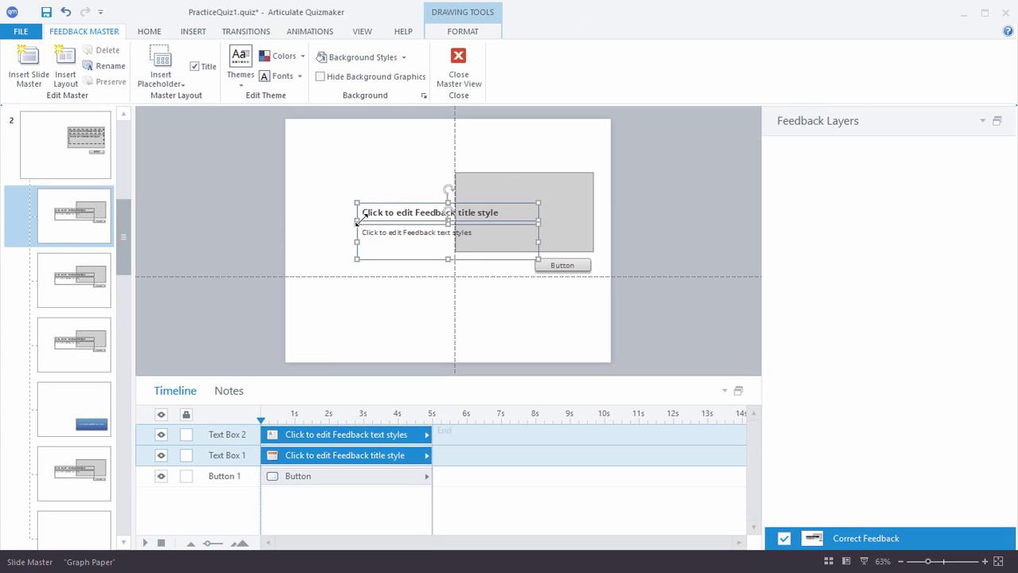
{"action": "left_click_drag", "start_coordinate": [377, 202], "coordinate": [475, 177]}
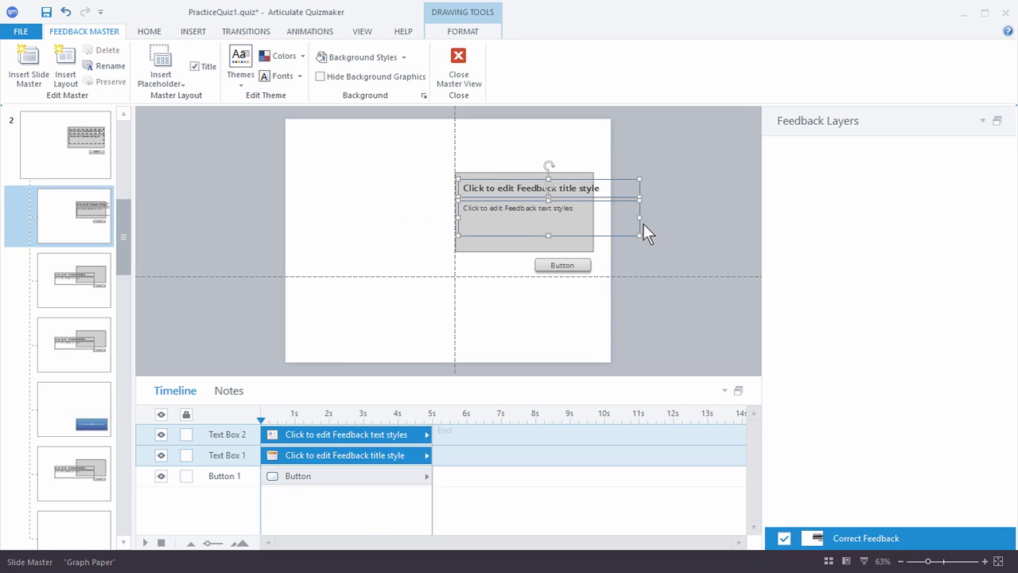
{"action": "left_click_drag", "start_coordinate": [628, 216], "coordinate": [590, 224]}
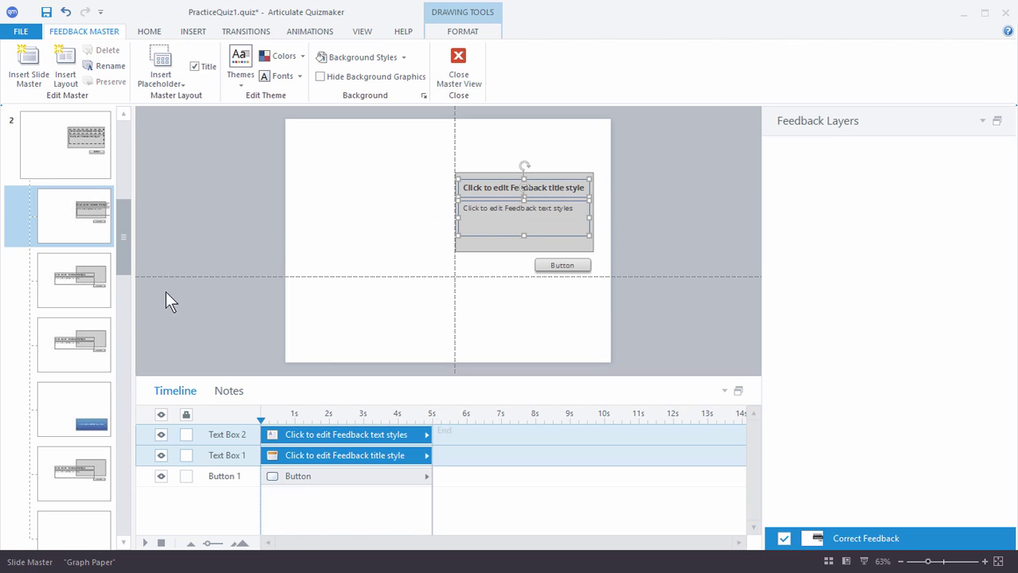
Step: On the Incorrect Feedback layout, move the title and text placeholders into the gray rectangle and narrow them to fit inside it
{"action": "left_click", "coordinate": [84, 285]}
{"action": "left_click", "coordinate": [358, 210]}
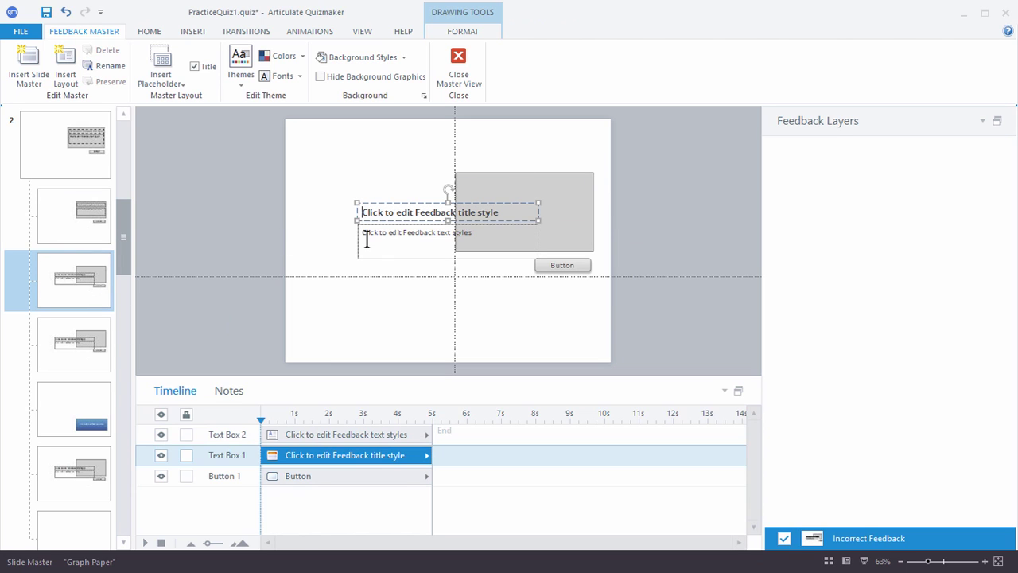
{"action": "left_click", "coordinate": [366, 246], "text": "shift"}
{"action": "left_click_drag", "start_coordinate": [358, 236], "coordinate": [462, 213]}
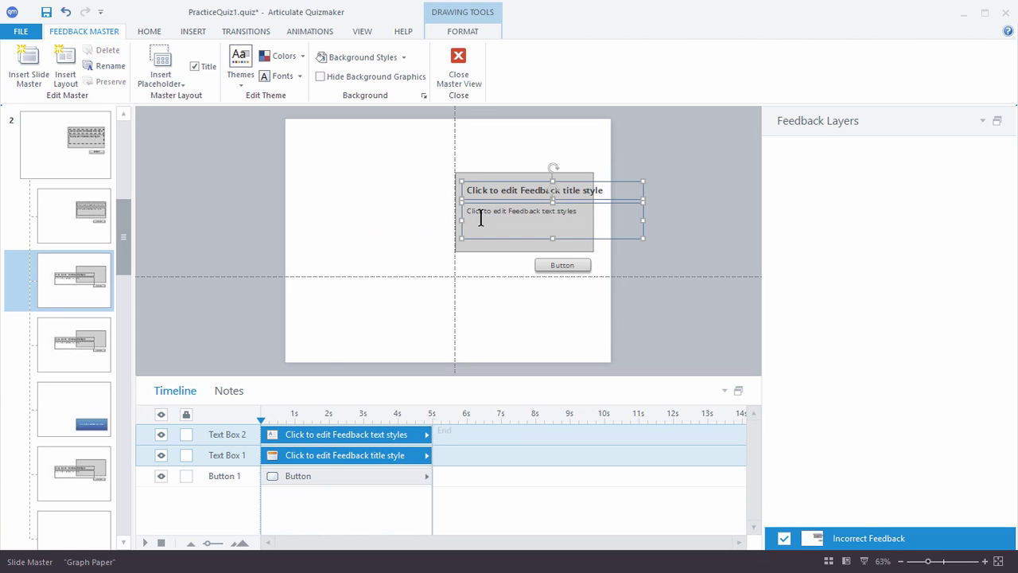
{"action": "left_click_drag", "start_coordinate": [644, 220], "coordinate": [590, 219]}
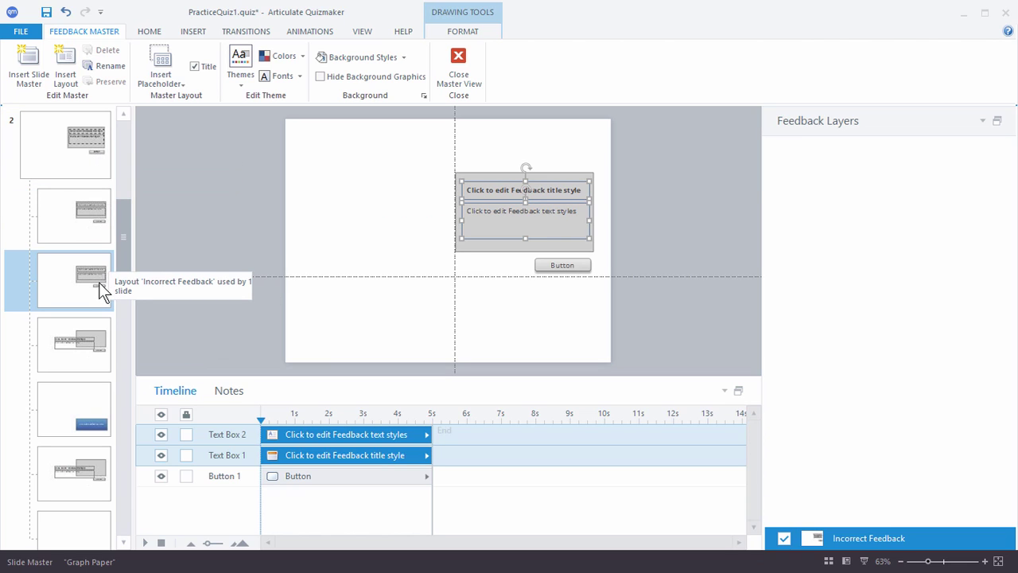
{"action": "left_click", "coordinate": [650, 237]}
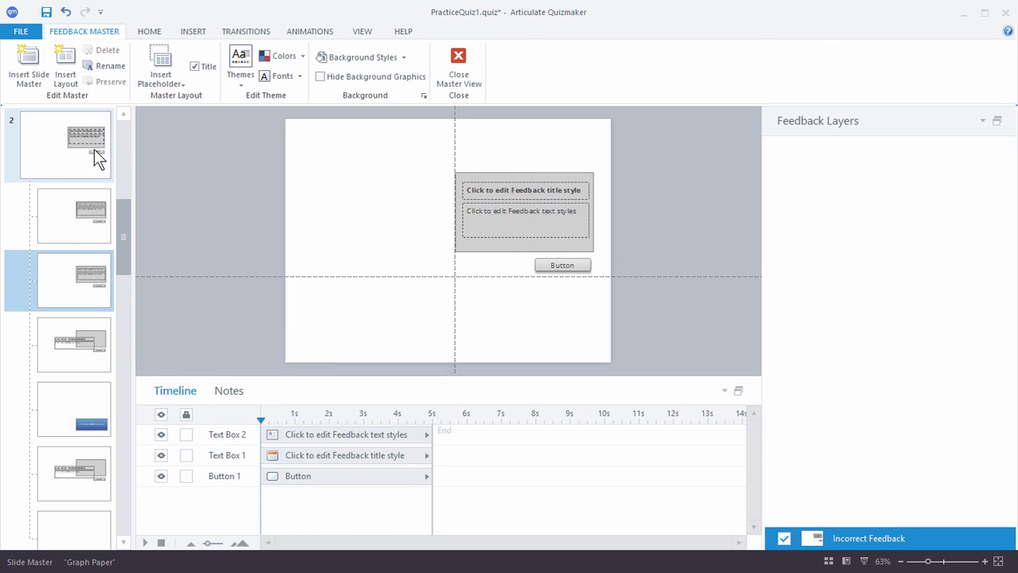
Step: On the Graph Paper feedback master, copy the gray rectangle's formatting onto the button with Format Painter
{"action": "left_click", "coordinate": [67, 155]}
{"action": "left_click", "coordinate": [488, 249]}
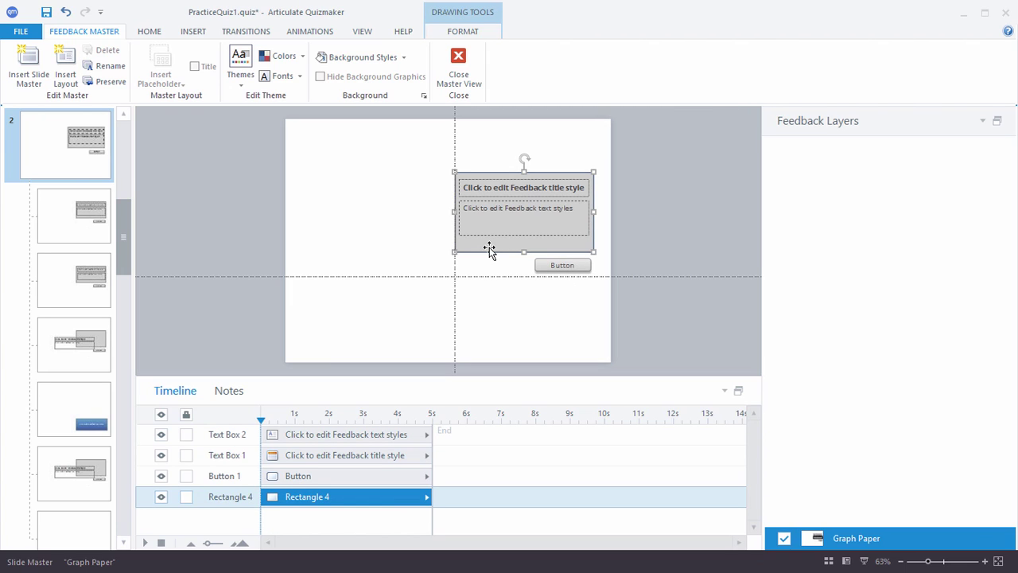
{"action": "left_click", "coordinate": [150, 34]}
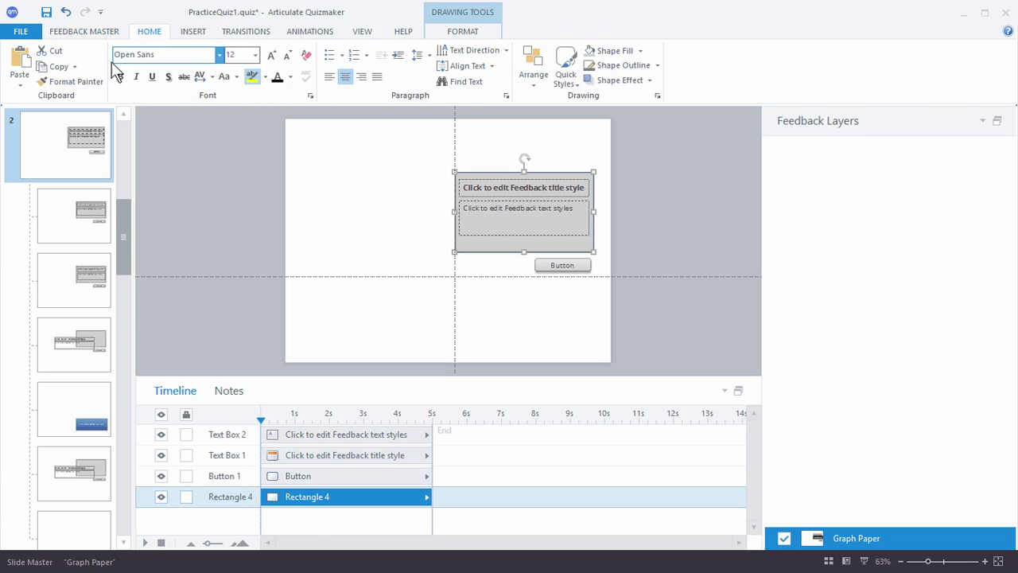
{"action": "left_click", "coordinate": [80, 81]}
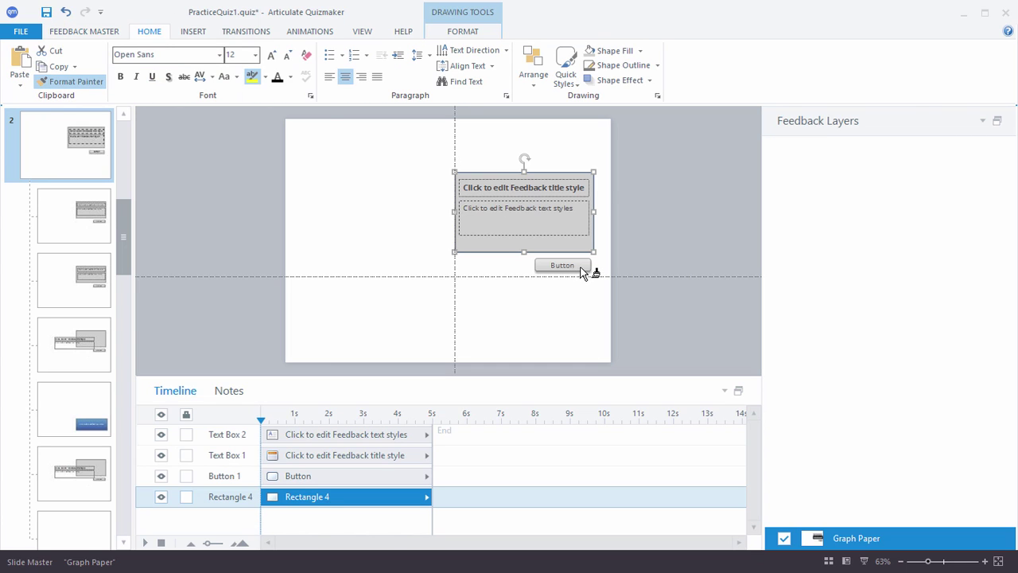
{"action": "left_click", "coordinate": [581, 268]}
{"action": "left_click", "coordinate": [640, 254]}
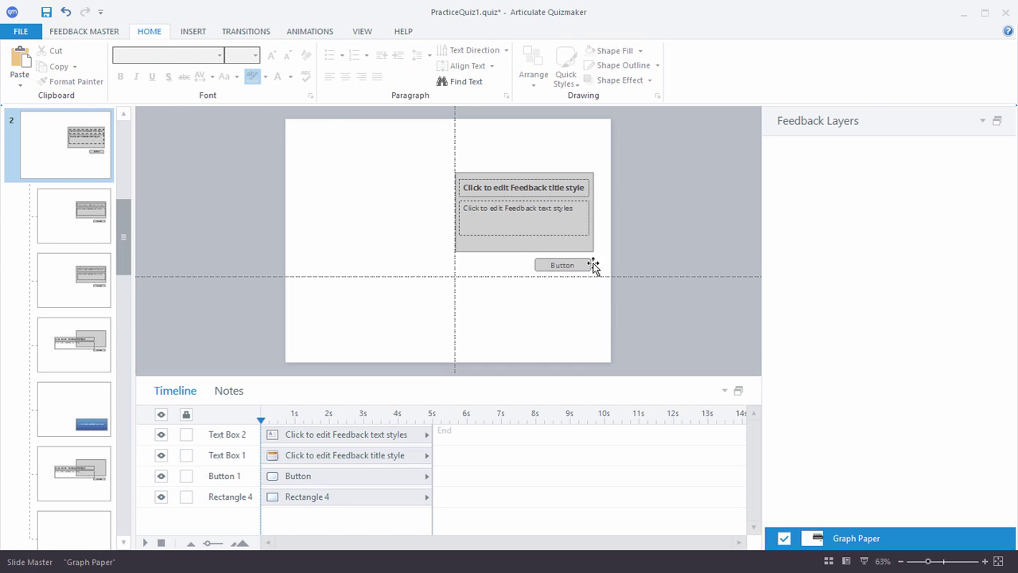
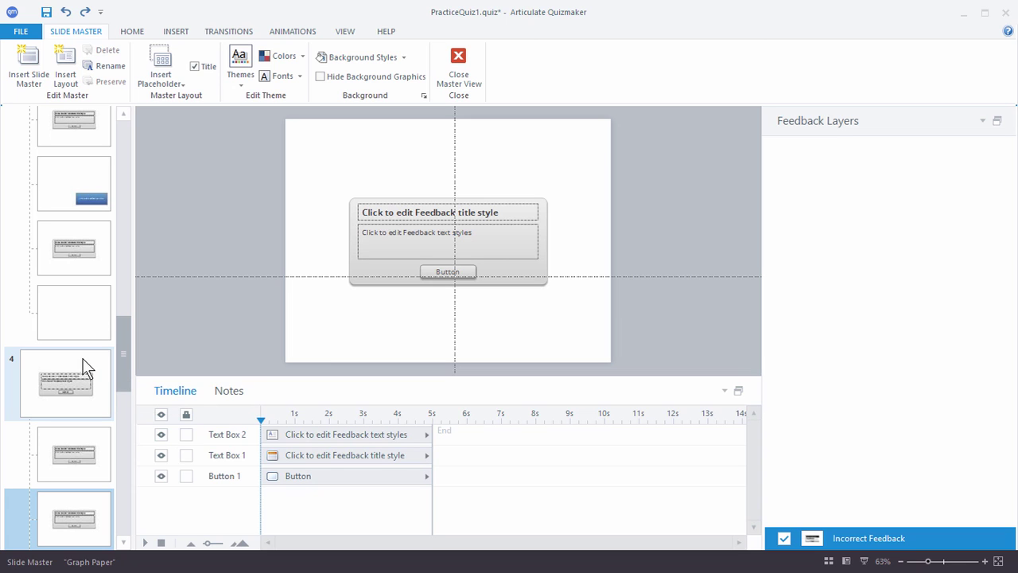
Step: Rename the modified Graph Paper feedback master with the gray rectangle as Custom
{"action": "left_click_drag", "start_coordinate": [125, 368], "coordinate": [140, 237]}
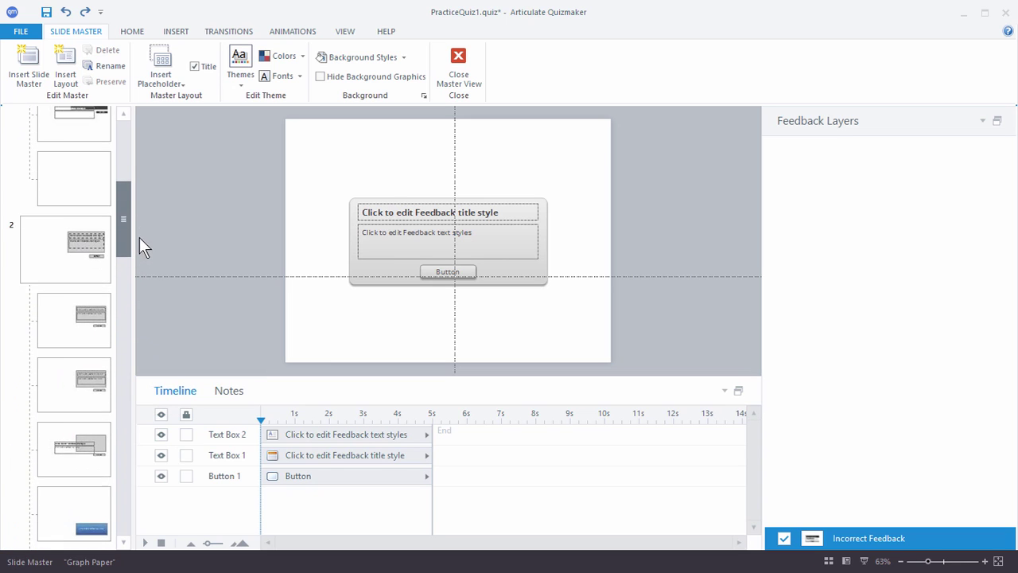
{"action": "right_click", "coordinate": [48, 241]}
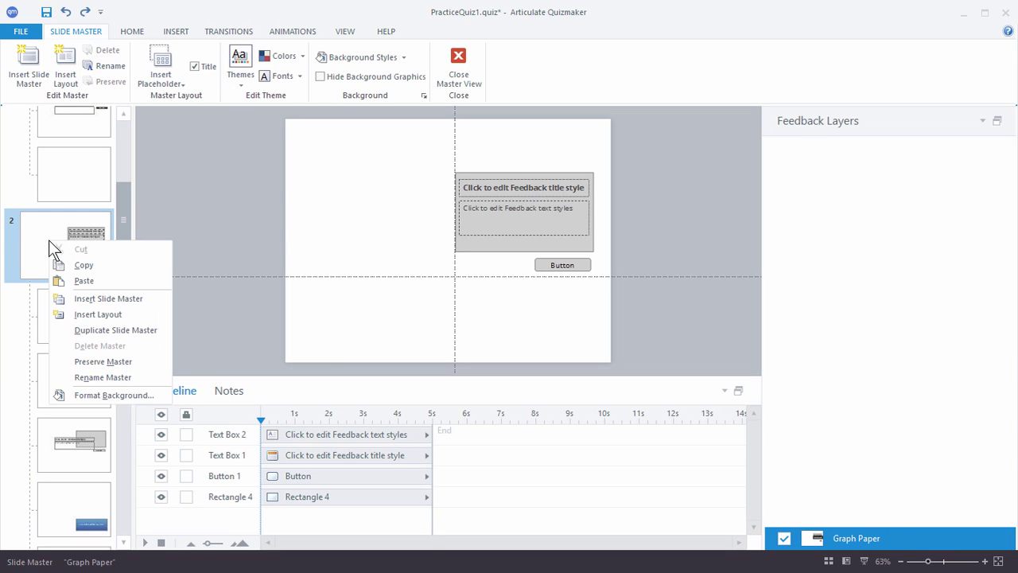
{"action": "left_click", "coordinate": [105, 378]}
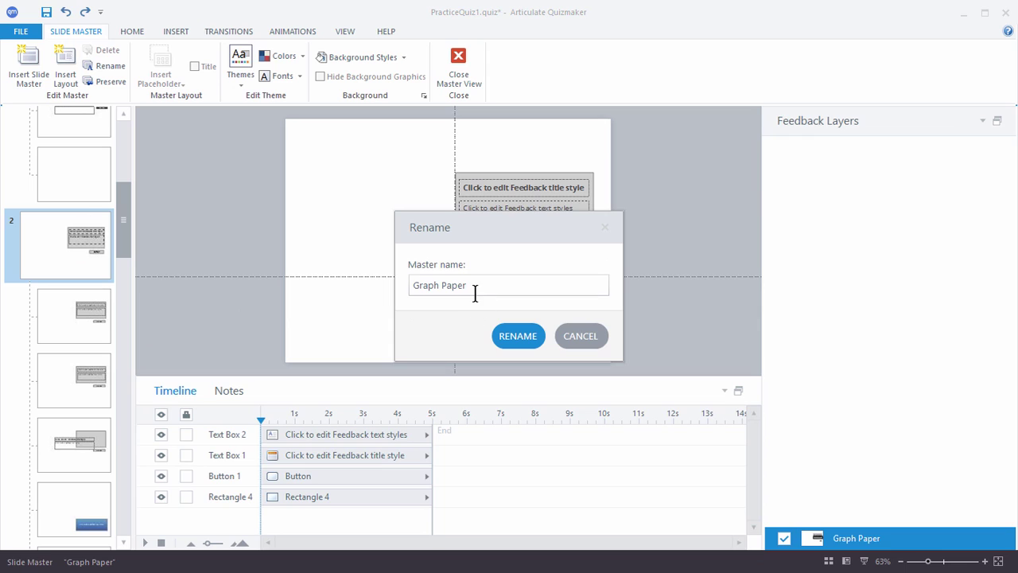
{"action": "left_click_drag", "start_coordinate": [472, 288], "coordinate": [358, 276]}
{"action": "type", "text": "Custom"}
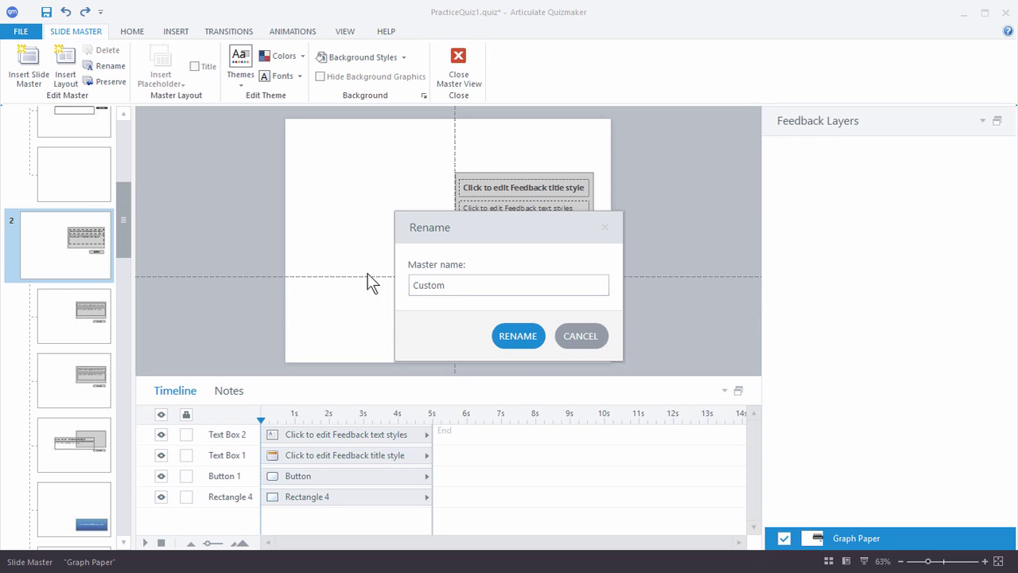
{"action": "left_click", "coordinate": [529, 335]}
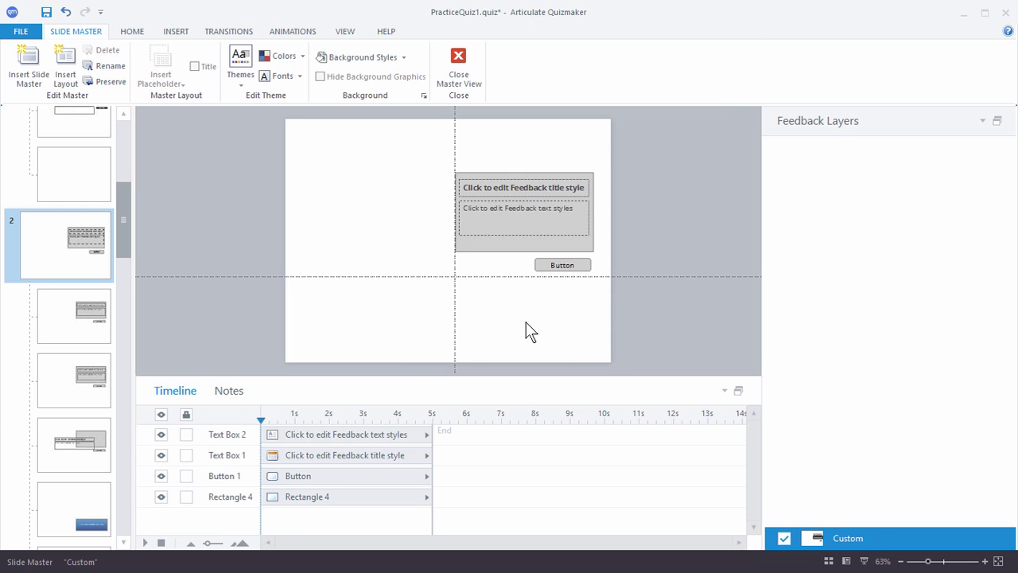
Step: Close the master view and apply the Custom feedback master to the VP, Finance feedback layer
{"action": "left_click", "coordinate": [462, 72]}
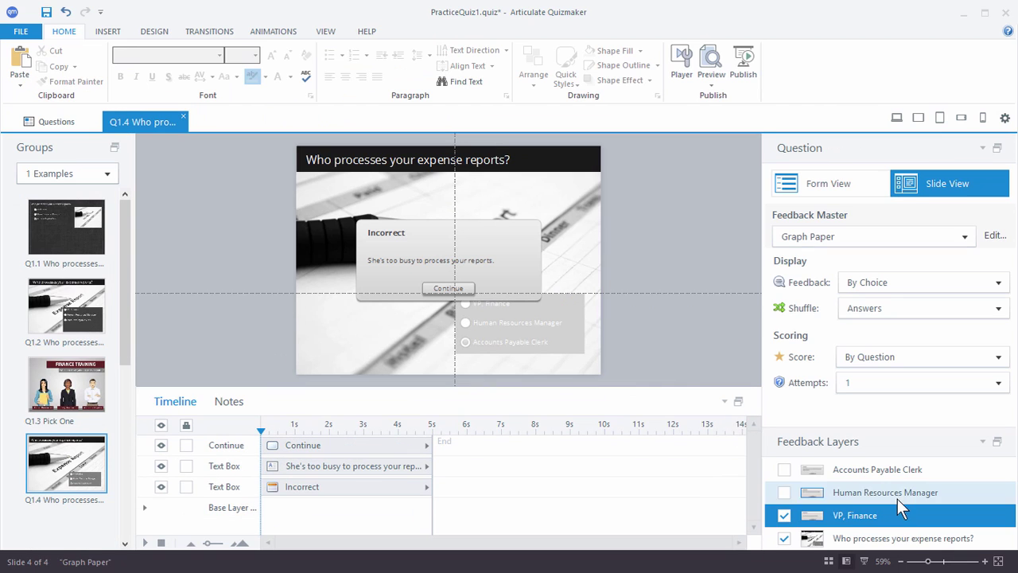
{"action": "left_click", "coordinate": [964, 239]}
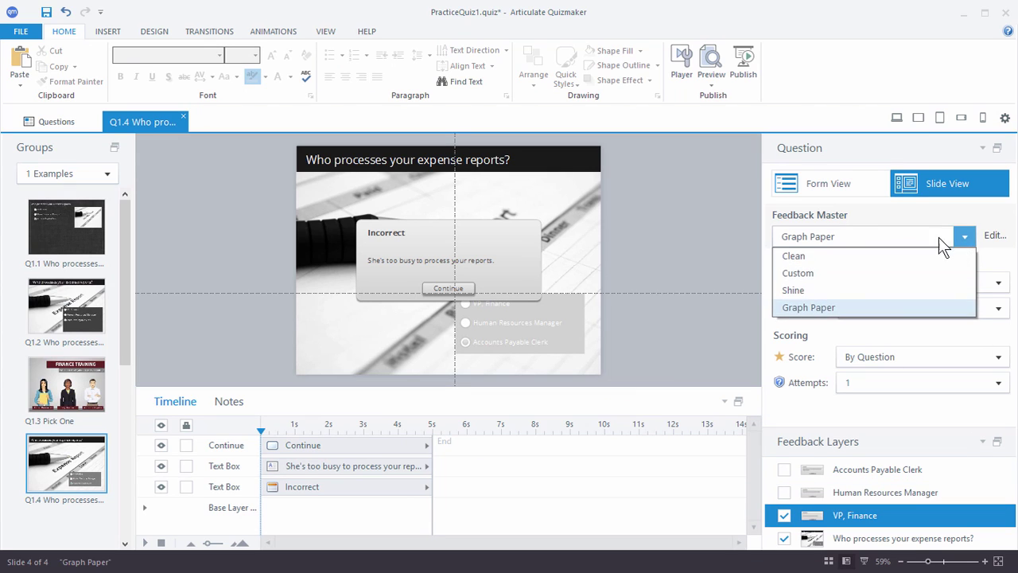
{"action": "left_click", "coordinate": [824, 272]}
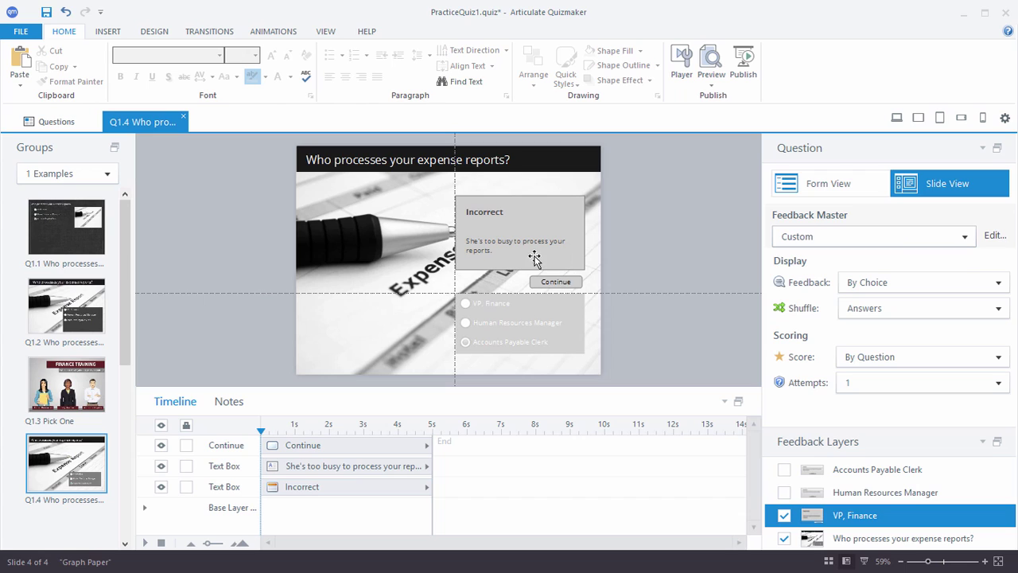
Step: Apply the Custom feedback master to the Human Resources Manager and Accounts Payable Clerk feedback layers
{"action": "left_click", "coordinate": [910, 491]}
{"action": "left_click", "coordinate": [963, 240]}
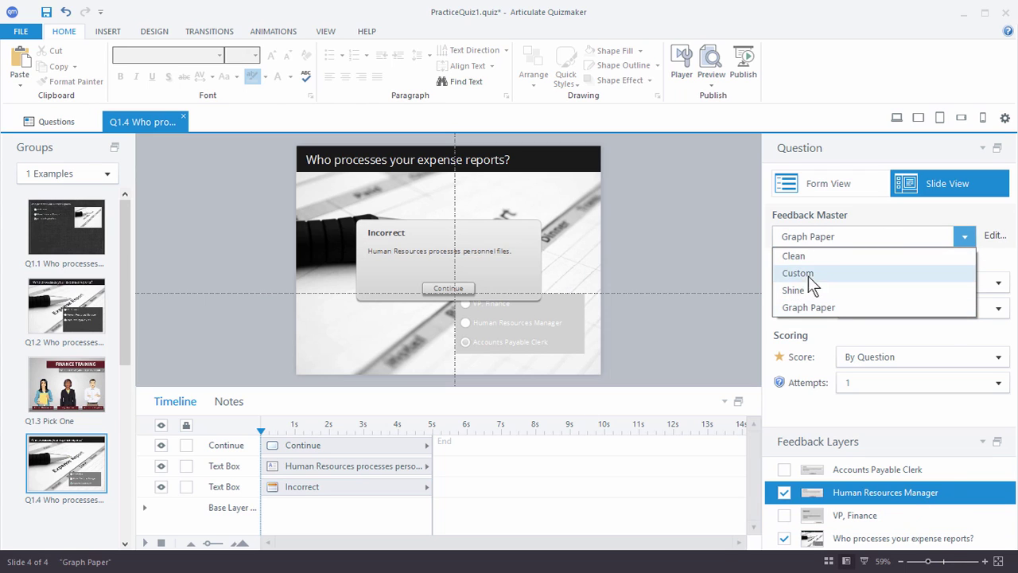
{"action": "left_click", "coordinate": [802, 276]}
{"action": "left_click", "coordinate": [874, 470]}
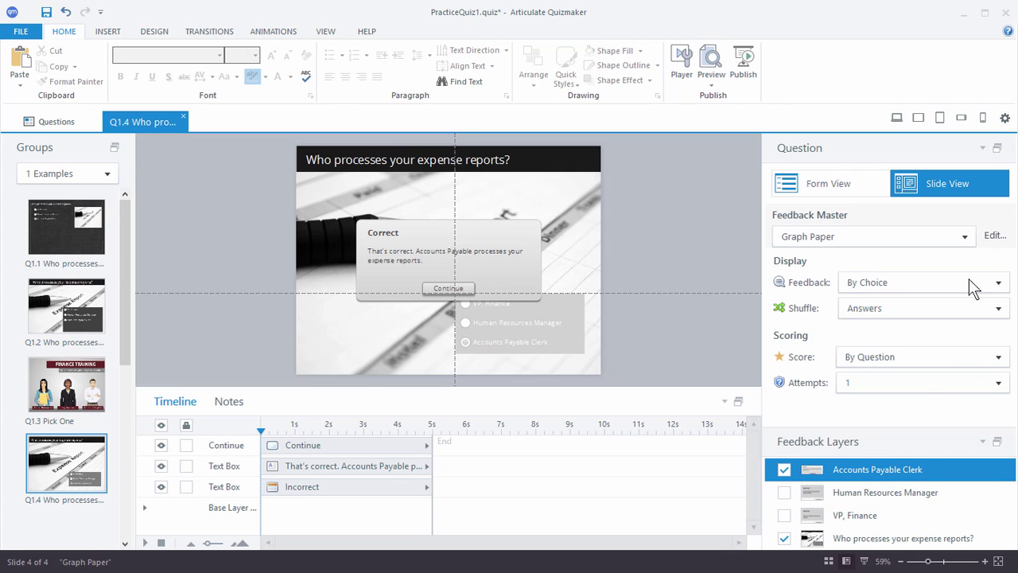
{"action": "left_click", "coordinate": [964, 236]}
{"action": "left_click", "coordinate": [832, 271]}
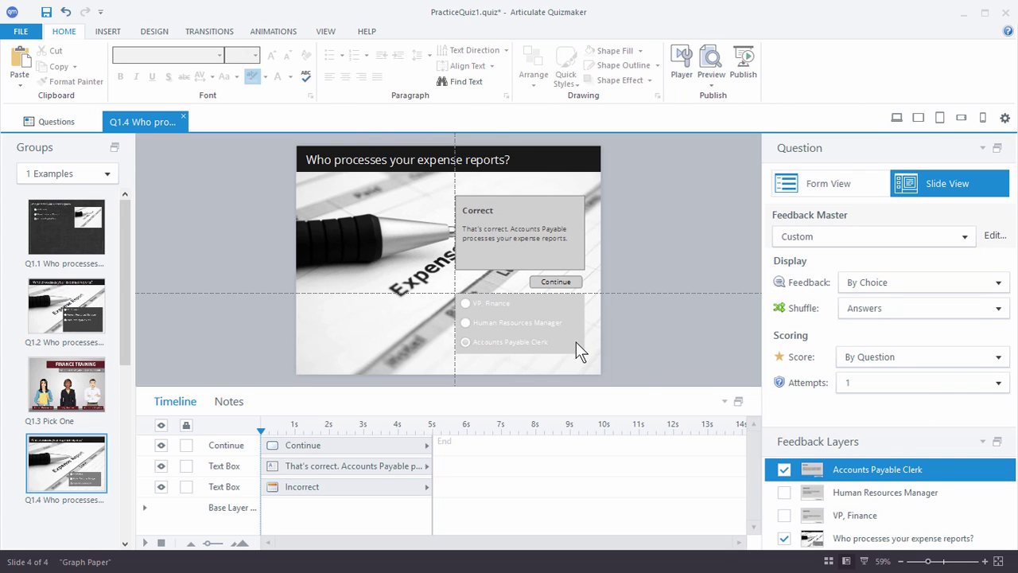
Step: Preview only this slide, submitting Human Resources Manager as the answer, and return to the question's base layer in the editor
{"action": "left_click", "coordinate": [713, 83]}
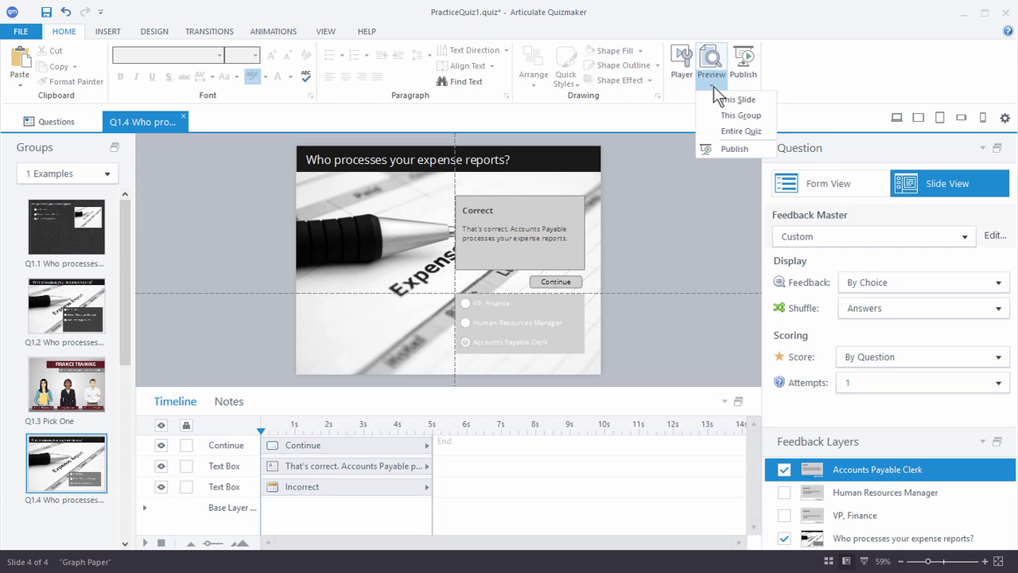
{"action": "left_click", "coordinate": [735, 98]}
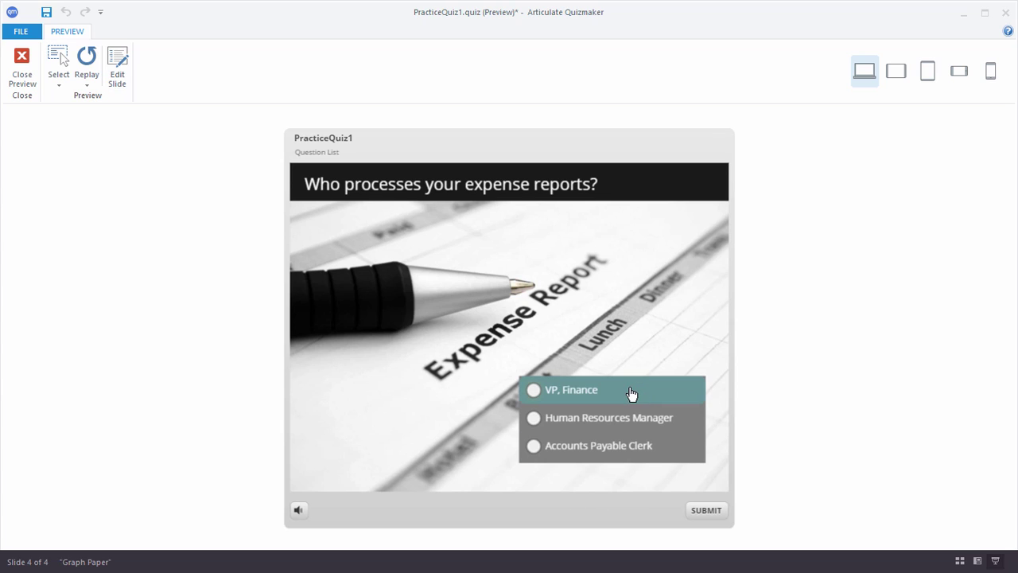
{"action": "left_click", "coordinate": [587, 422]}
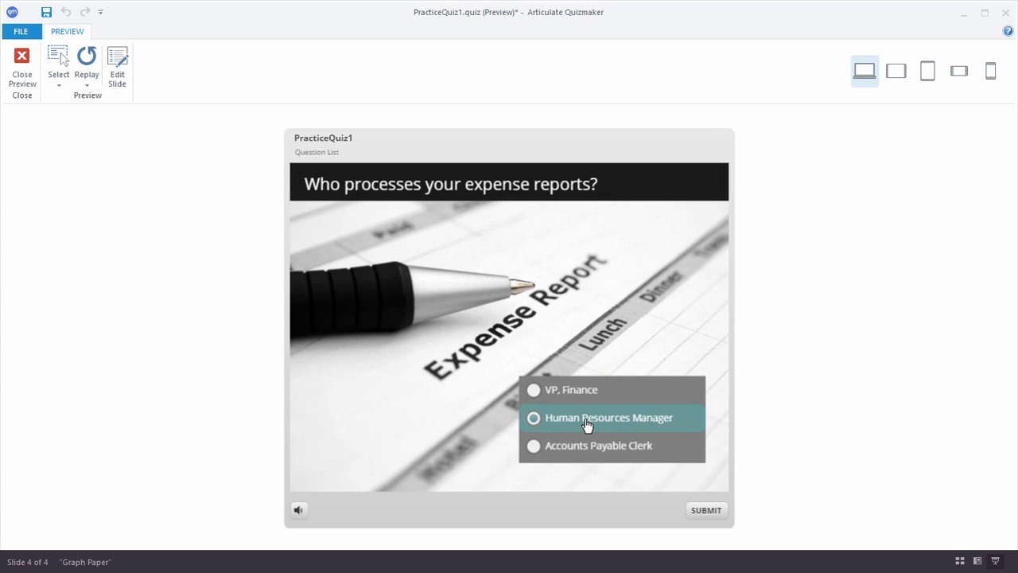
{"action": "left_click", "coordinate": [706, 512]}
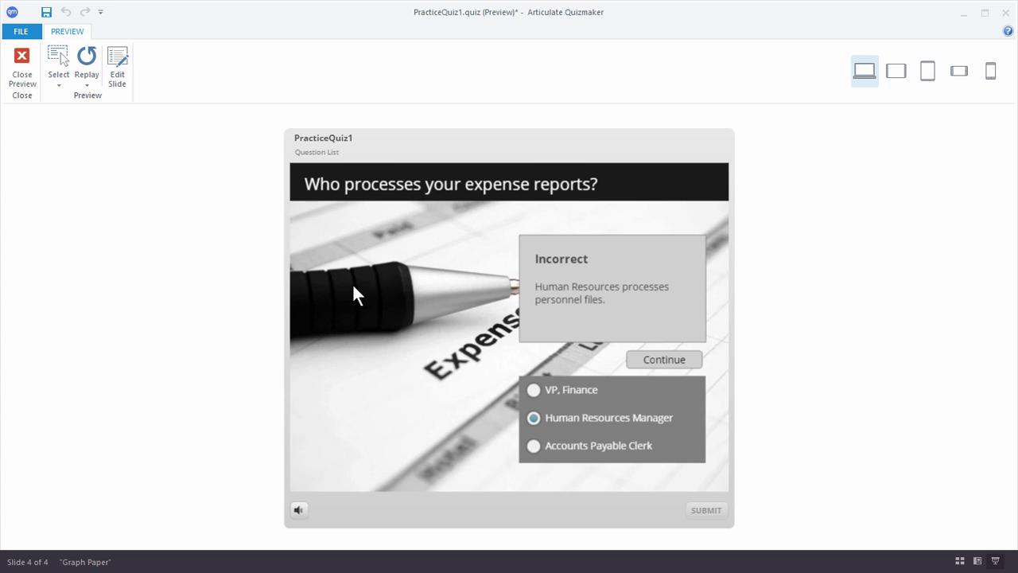
{"action": "left_click", "coordinate": [28, 60]}
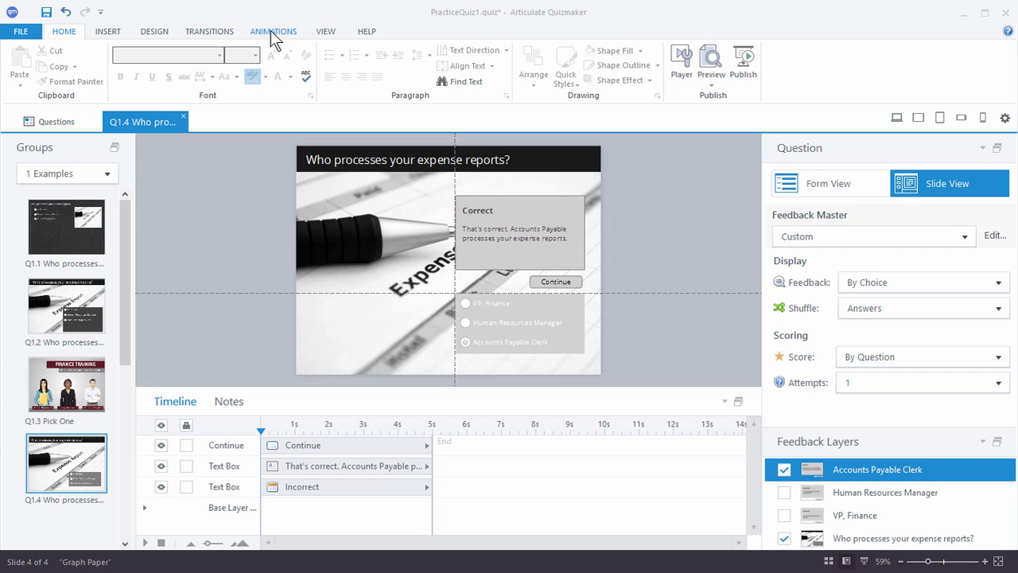
{"action": "left_click", "coordinate": [931, 539]}
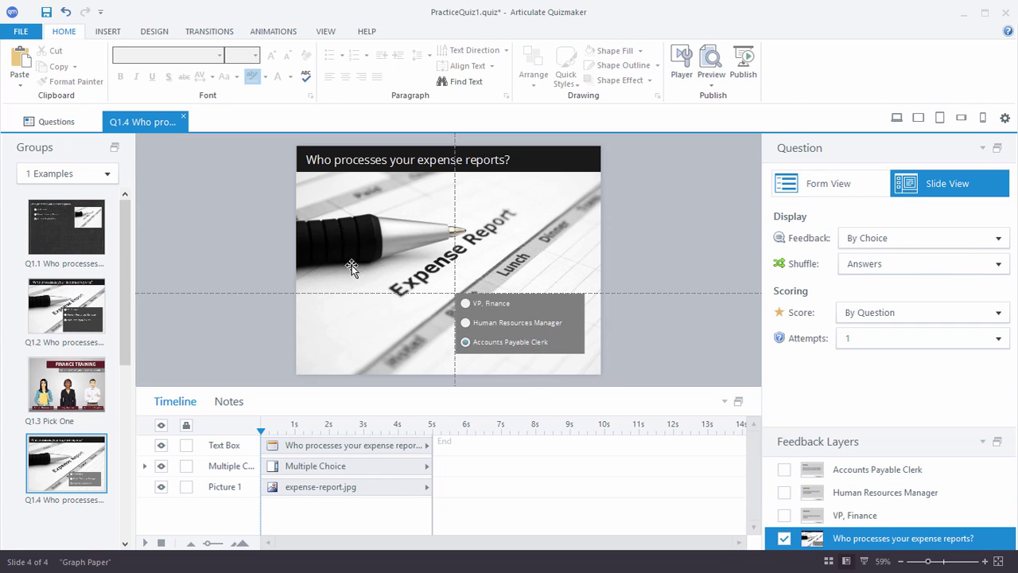